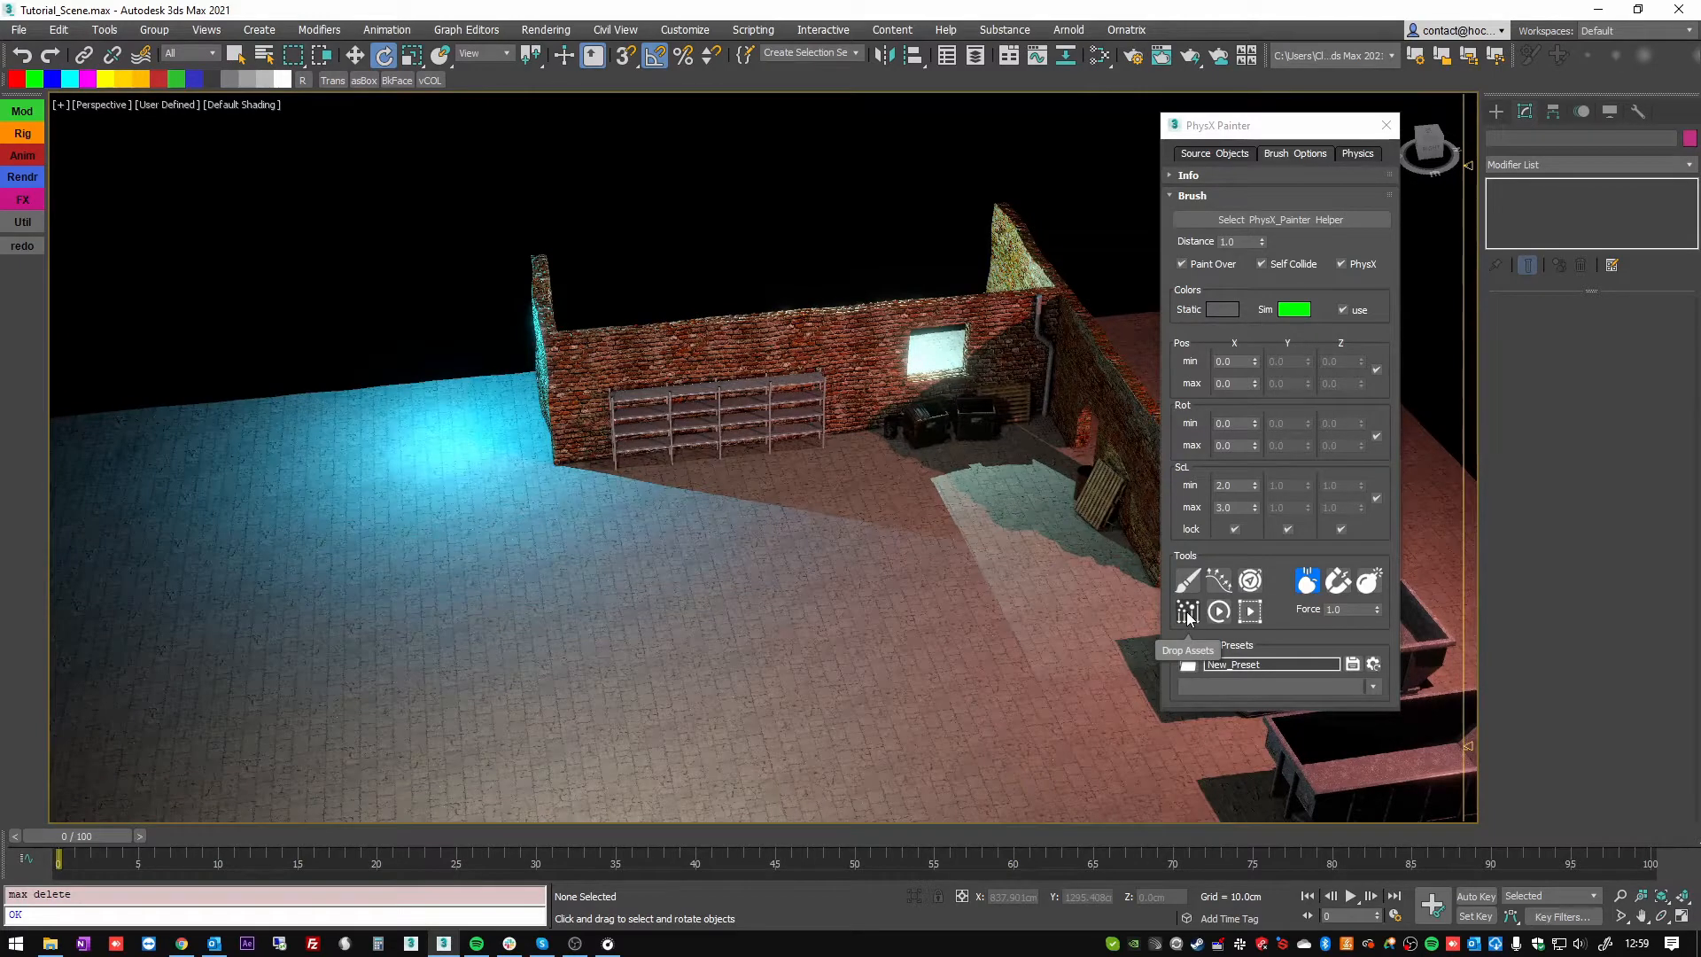
Start the Drop Assets tool and place its brush over the ground in front of the shelves.
left_click(1188, 612)
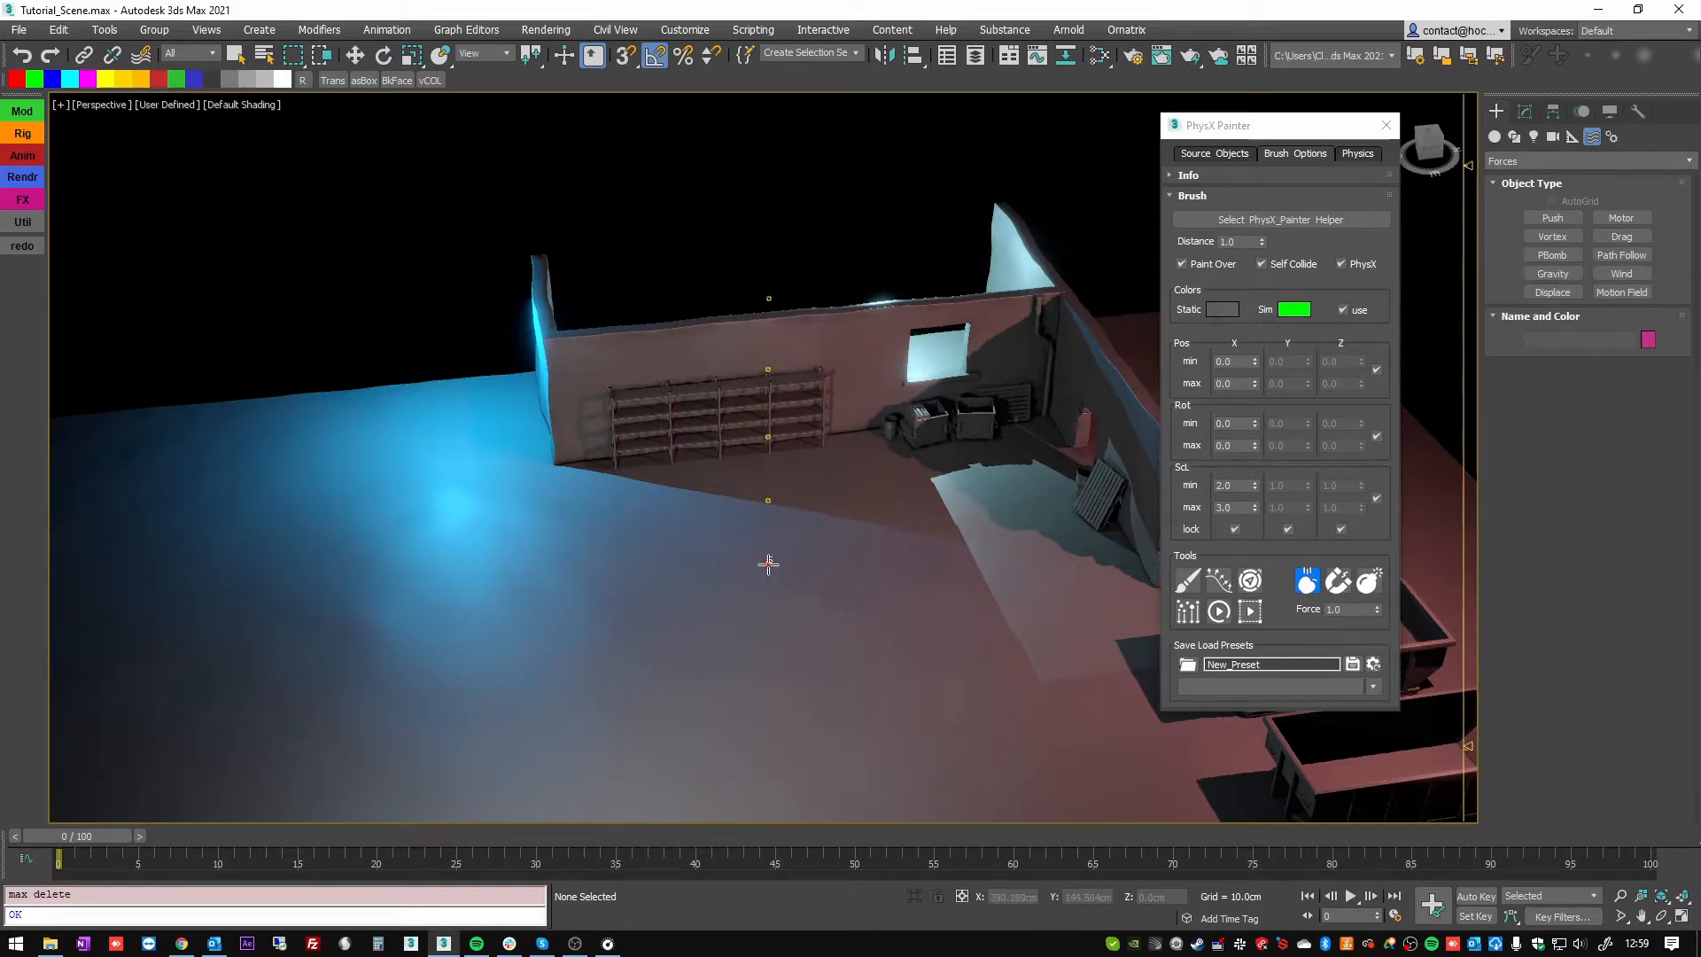
scroll(768, 563, "up", 6)
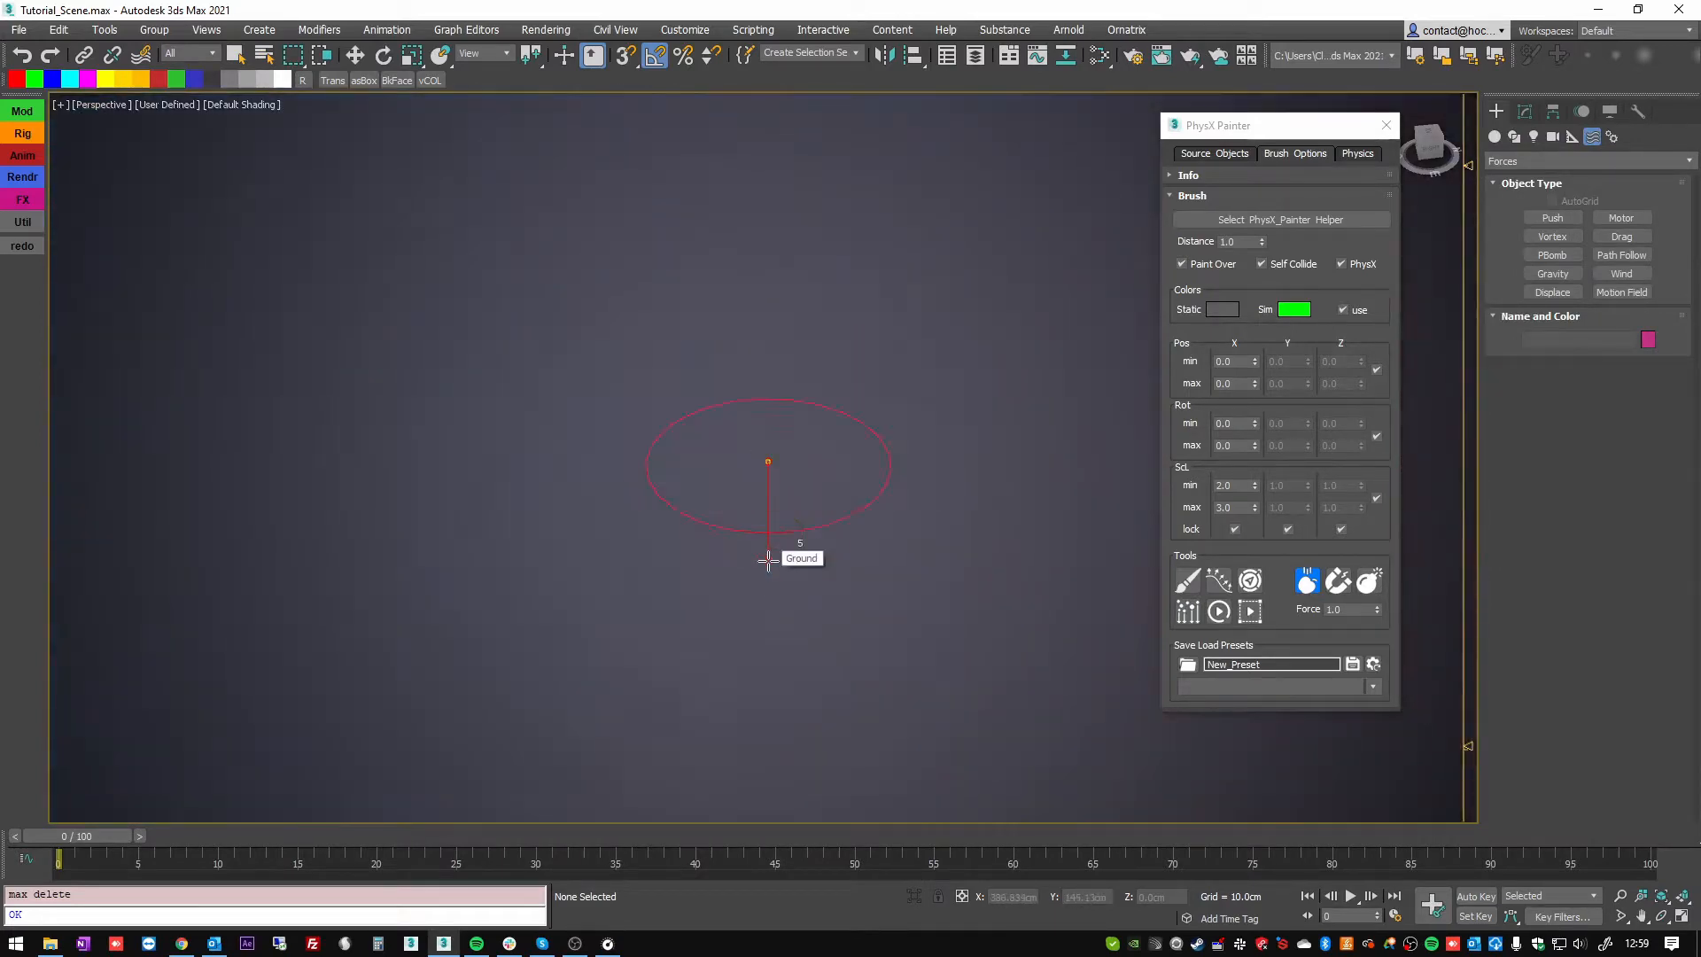
scroll(768, 561, "down", 3)
scroll(762, 560, "down", 6)
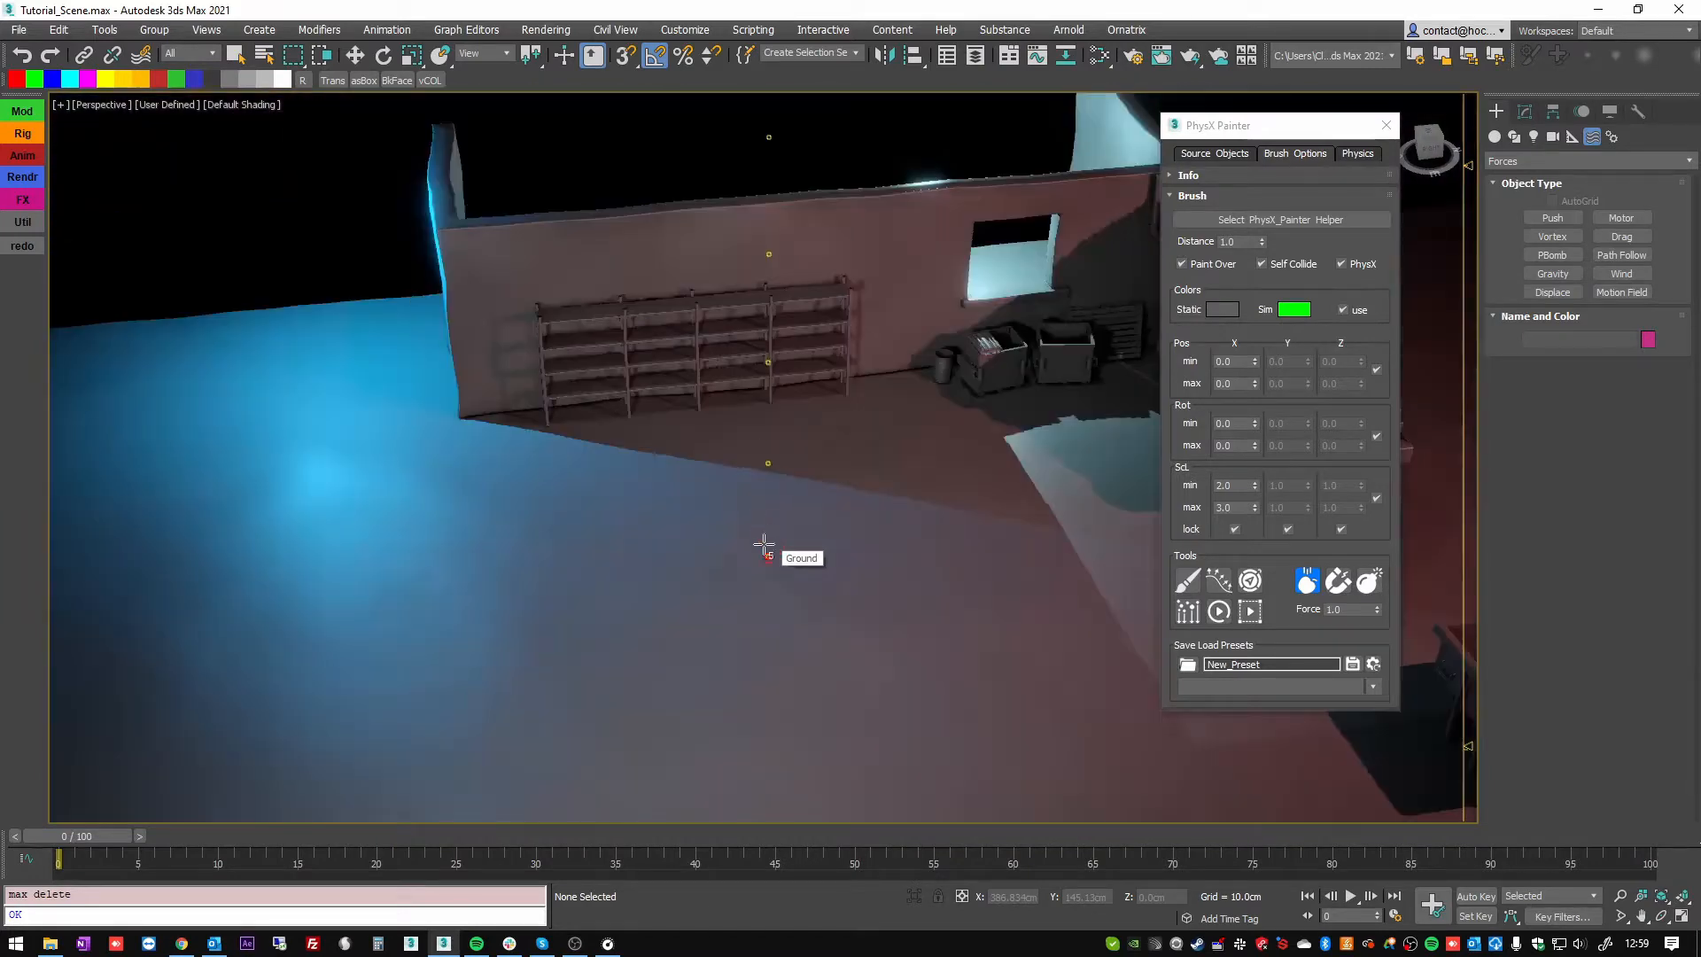
scroll(749, 598, "up", 5)
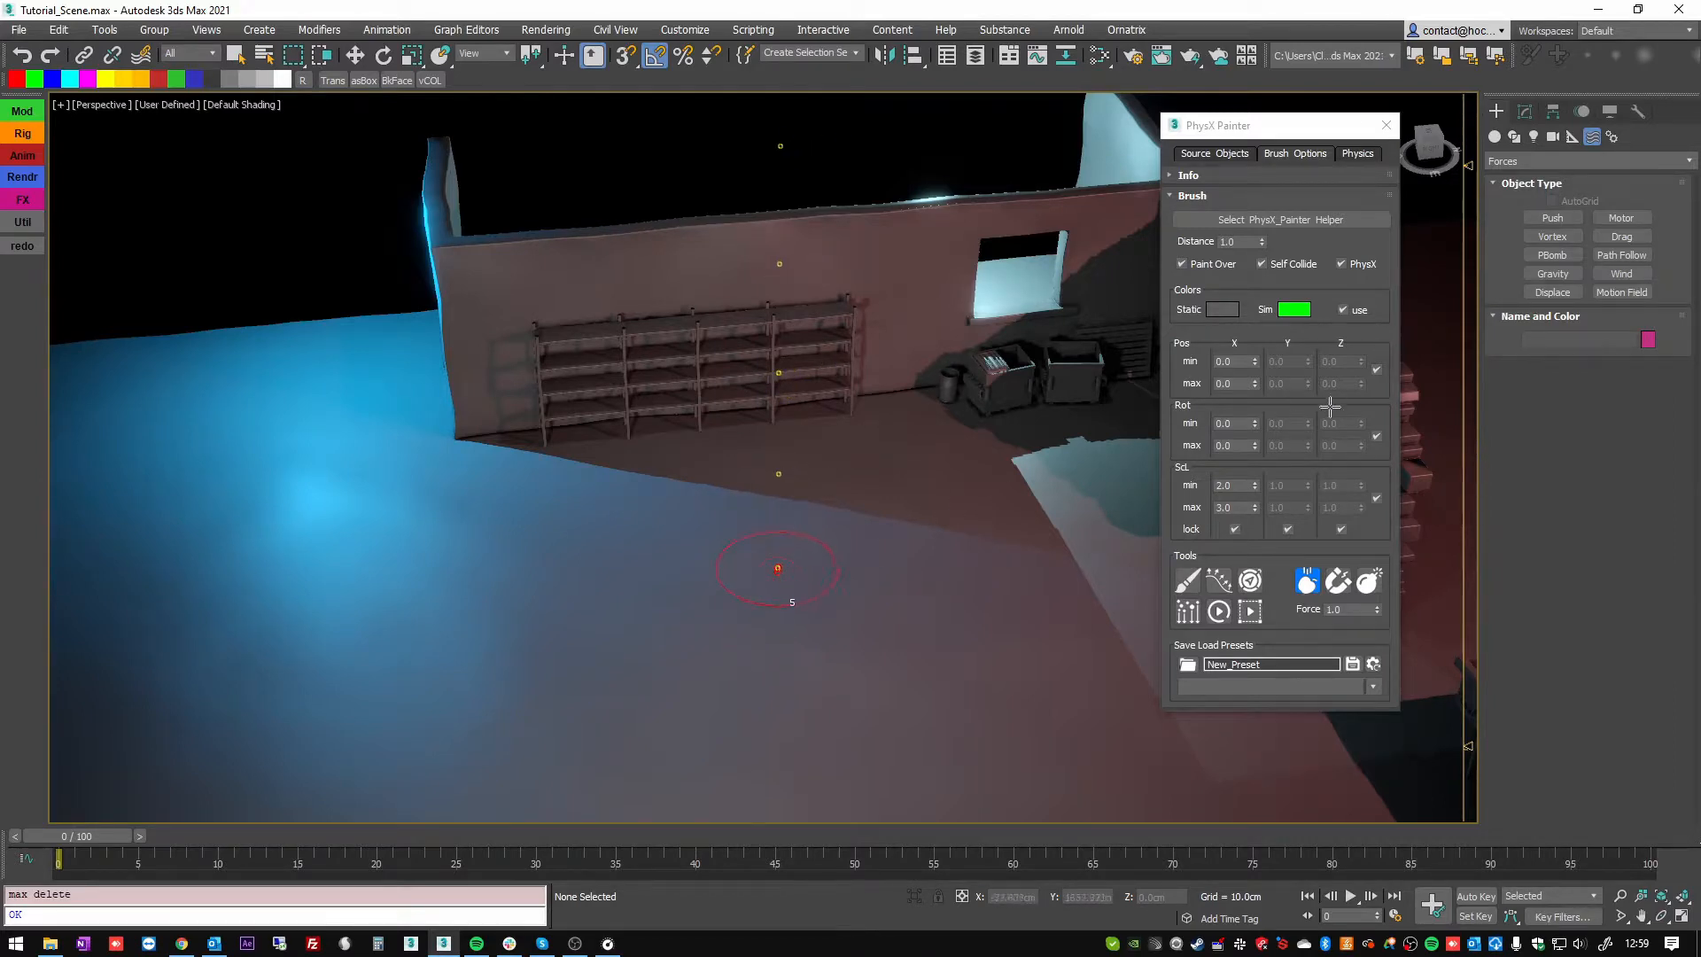
Try different radii and drop heights for the drop brush above the ground near the shelves.
mouse_move(1015, 516)
left_mouse_down()
mouse_move(1577, 386)
mouse_move(1267, 478)
left_mouse_up()
left_click_drag(763, 556, 800, 328)
left_click_drag(765, 3, 737, 134)
left_click_drag(758, 647, 781, 200)
mouse_move(773, 570)
middle_mouse_down("alt")
mouse_move(823, 533)
mouse_move(824, 508)
mouse_move(819, 541)
middle_mouse_up("alt")
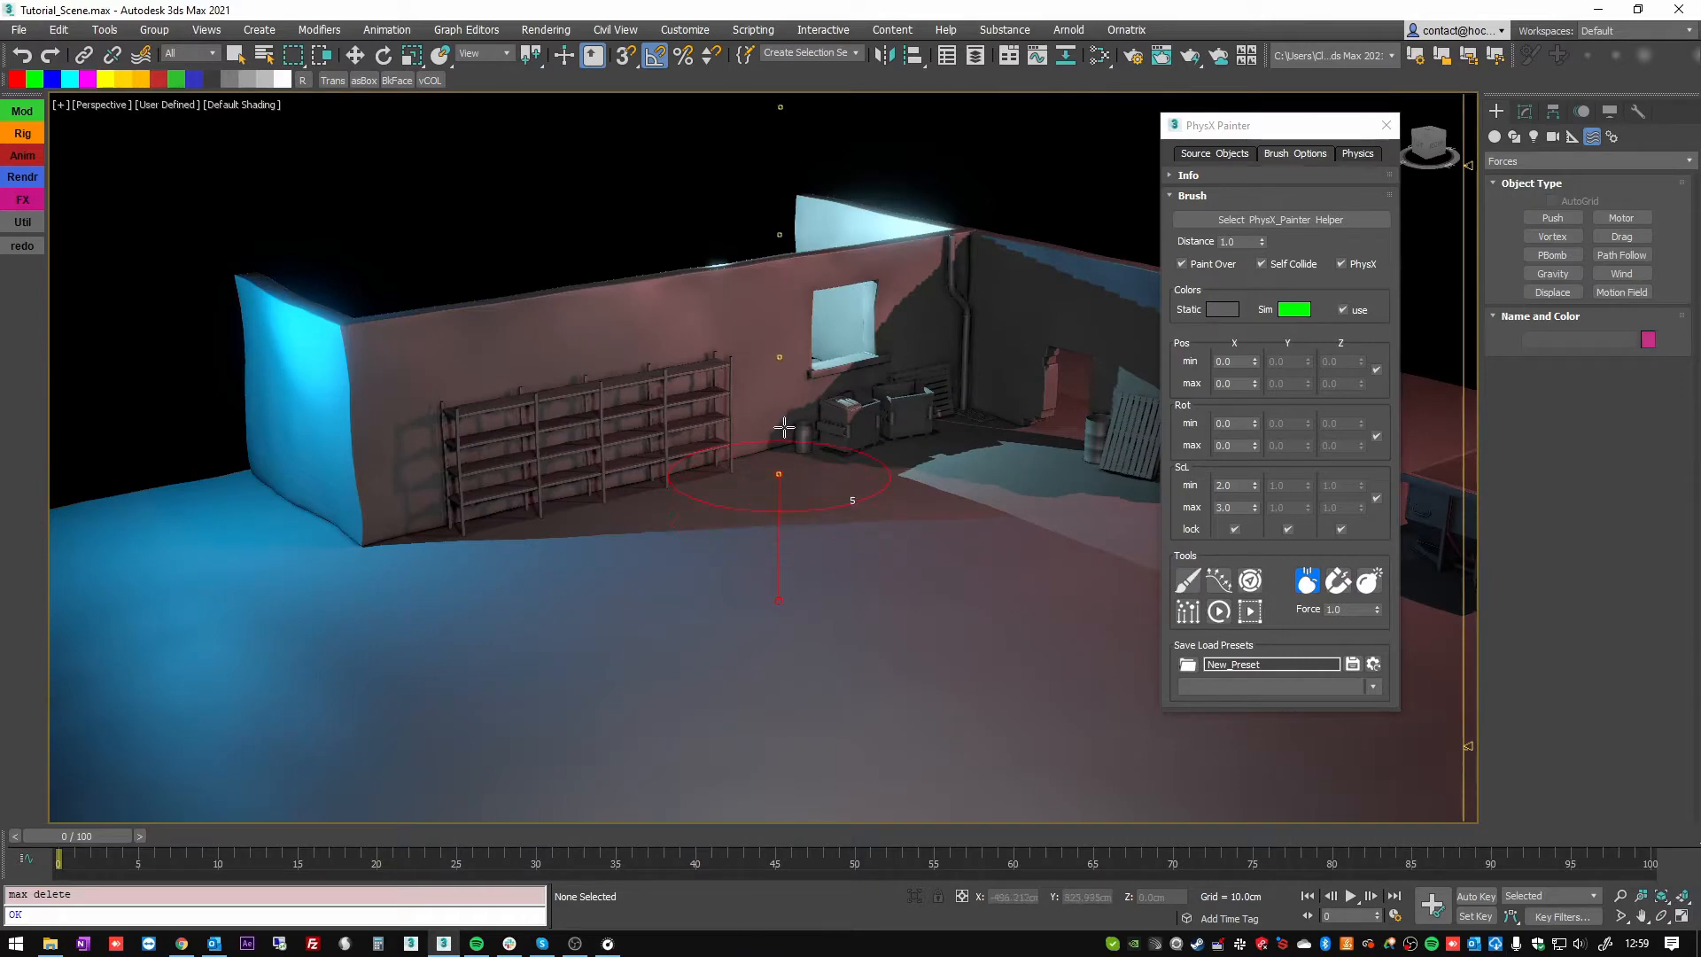
middle_click_drag(777, 400, 765, 544, "alt")
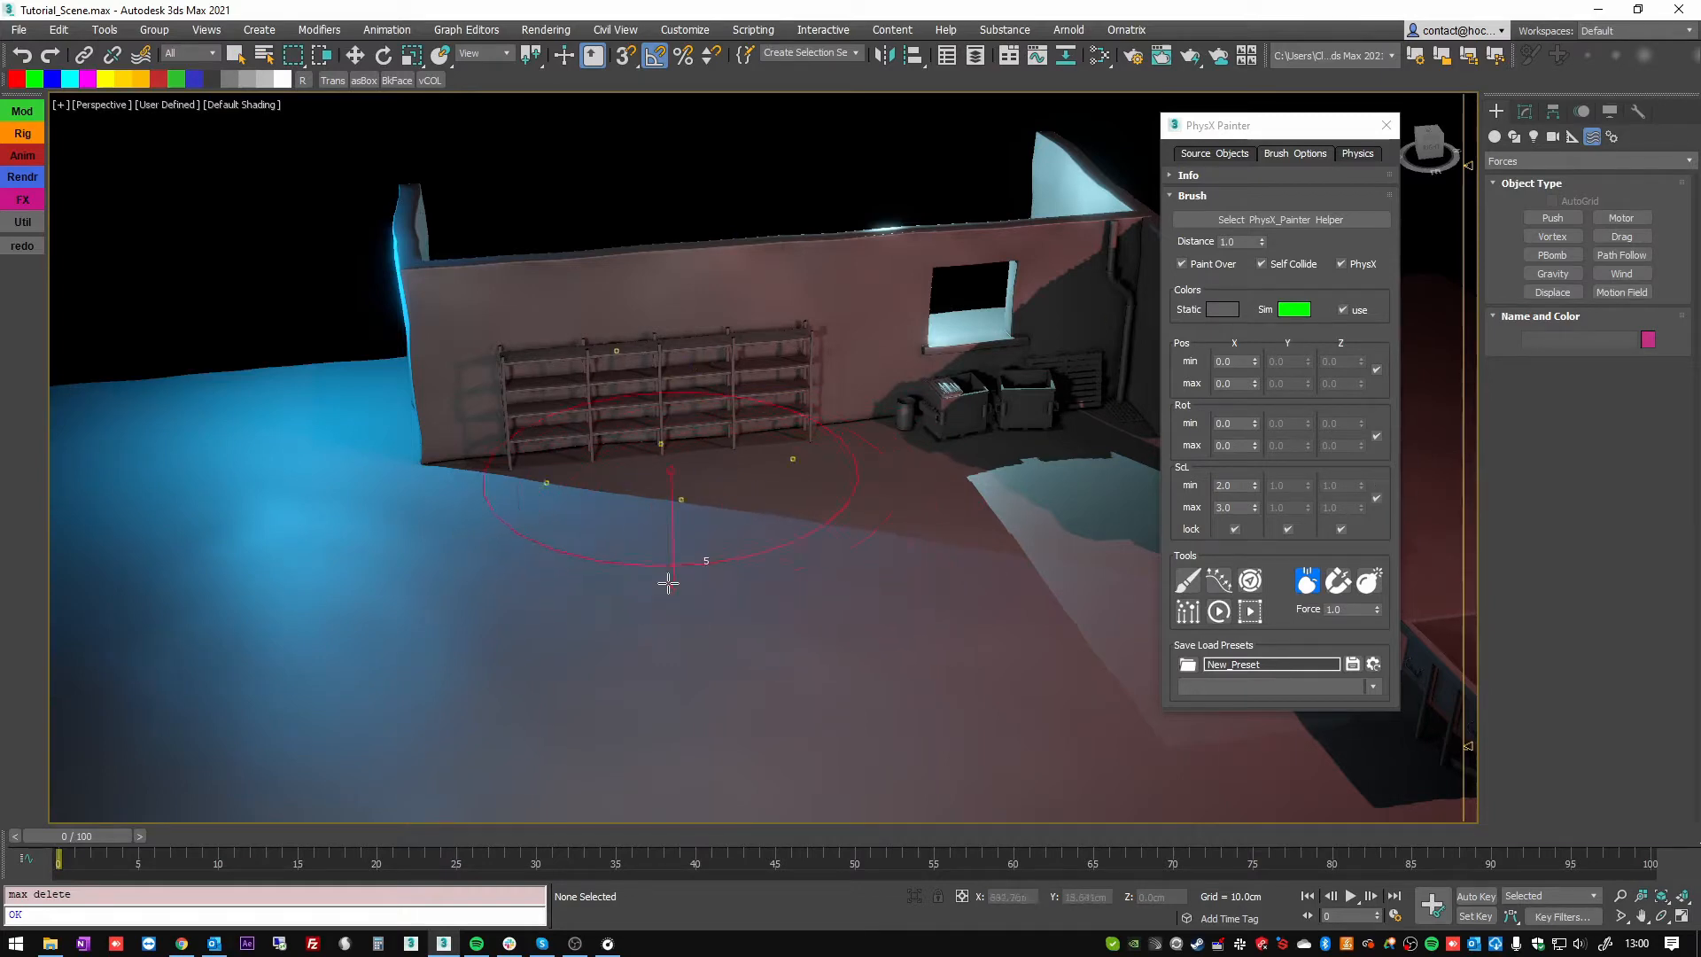
mouse_move(705, 608)
middle_mouse_down("alt")
mouse_move(573, 661)
mouse_move(724, 685)
mouse_move(741, 620)
mouse_move(710, 620)
middle_mouse_up("alt")
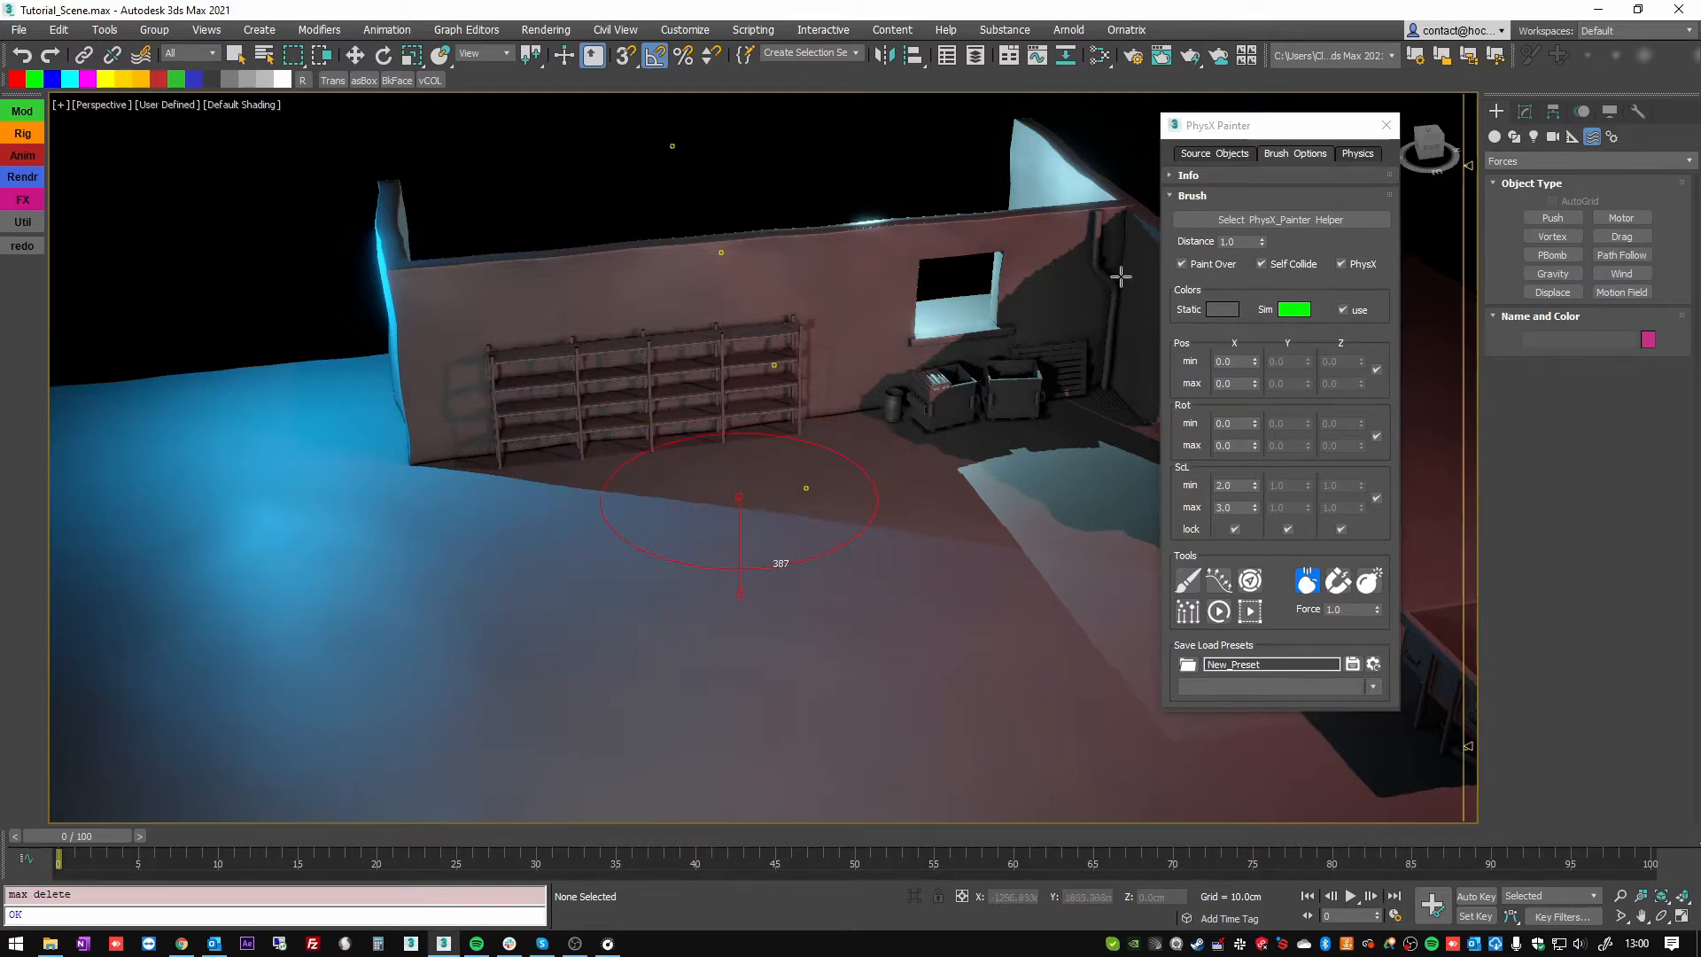
Enlarge the drop brush and increase the number of assets it drops at once.
scroll(981, 236, "down", 8)
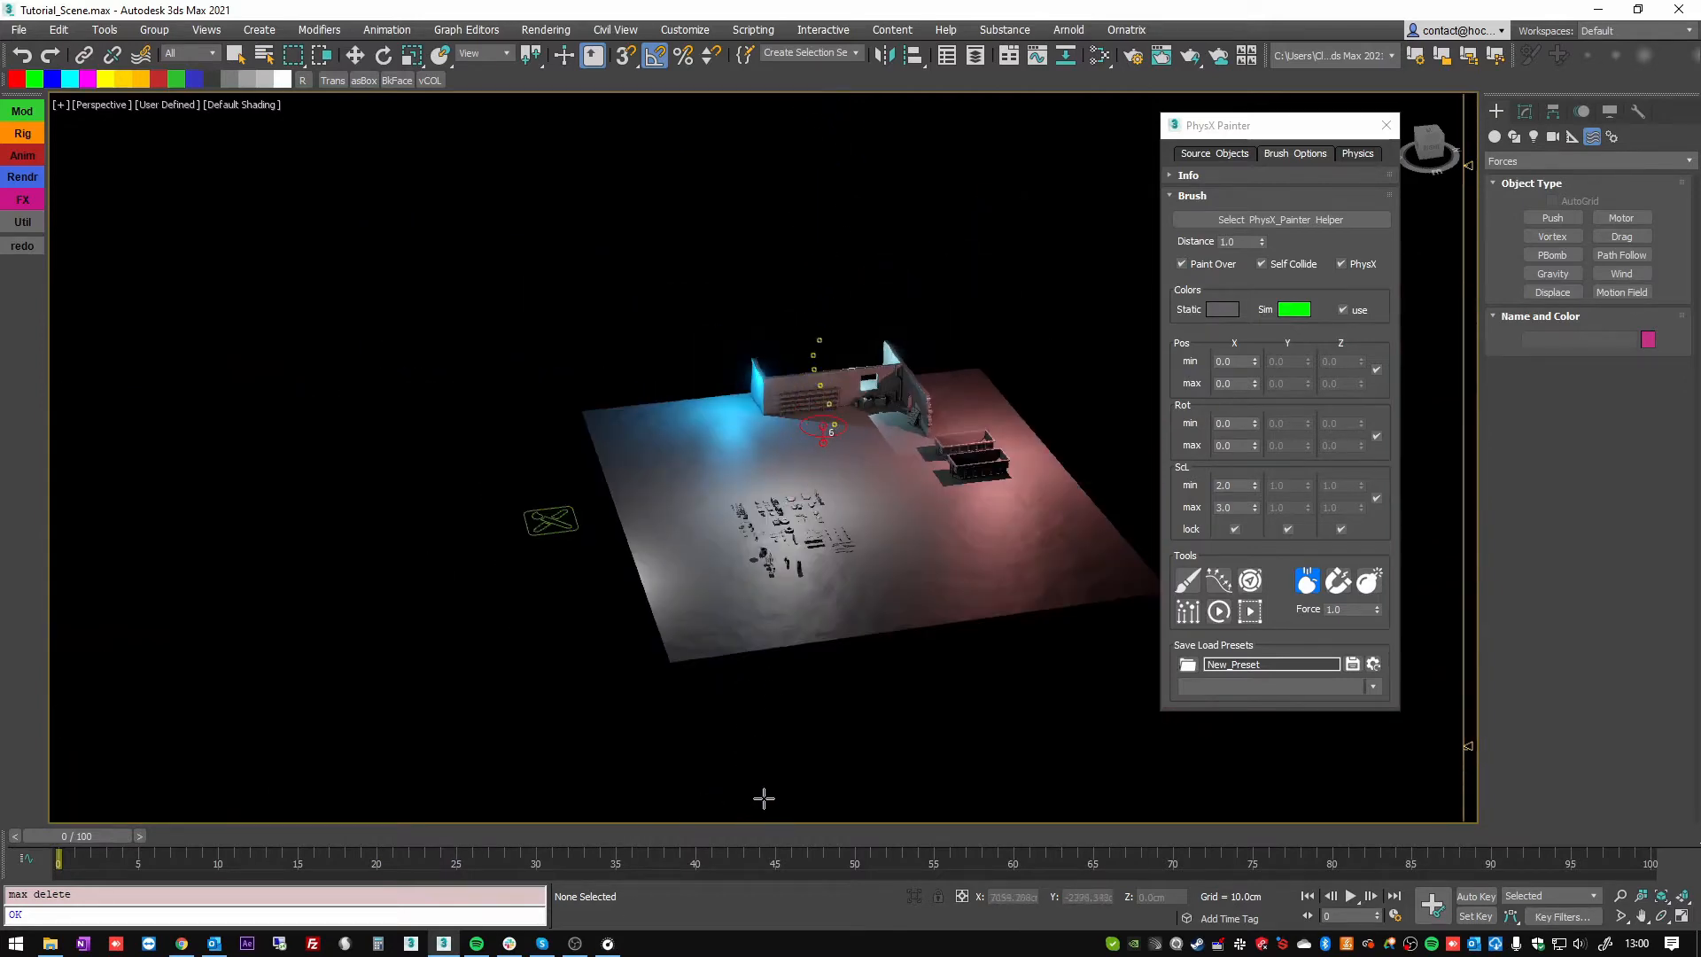
scroll(802, 469, "up", 8)
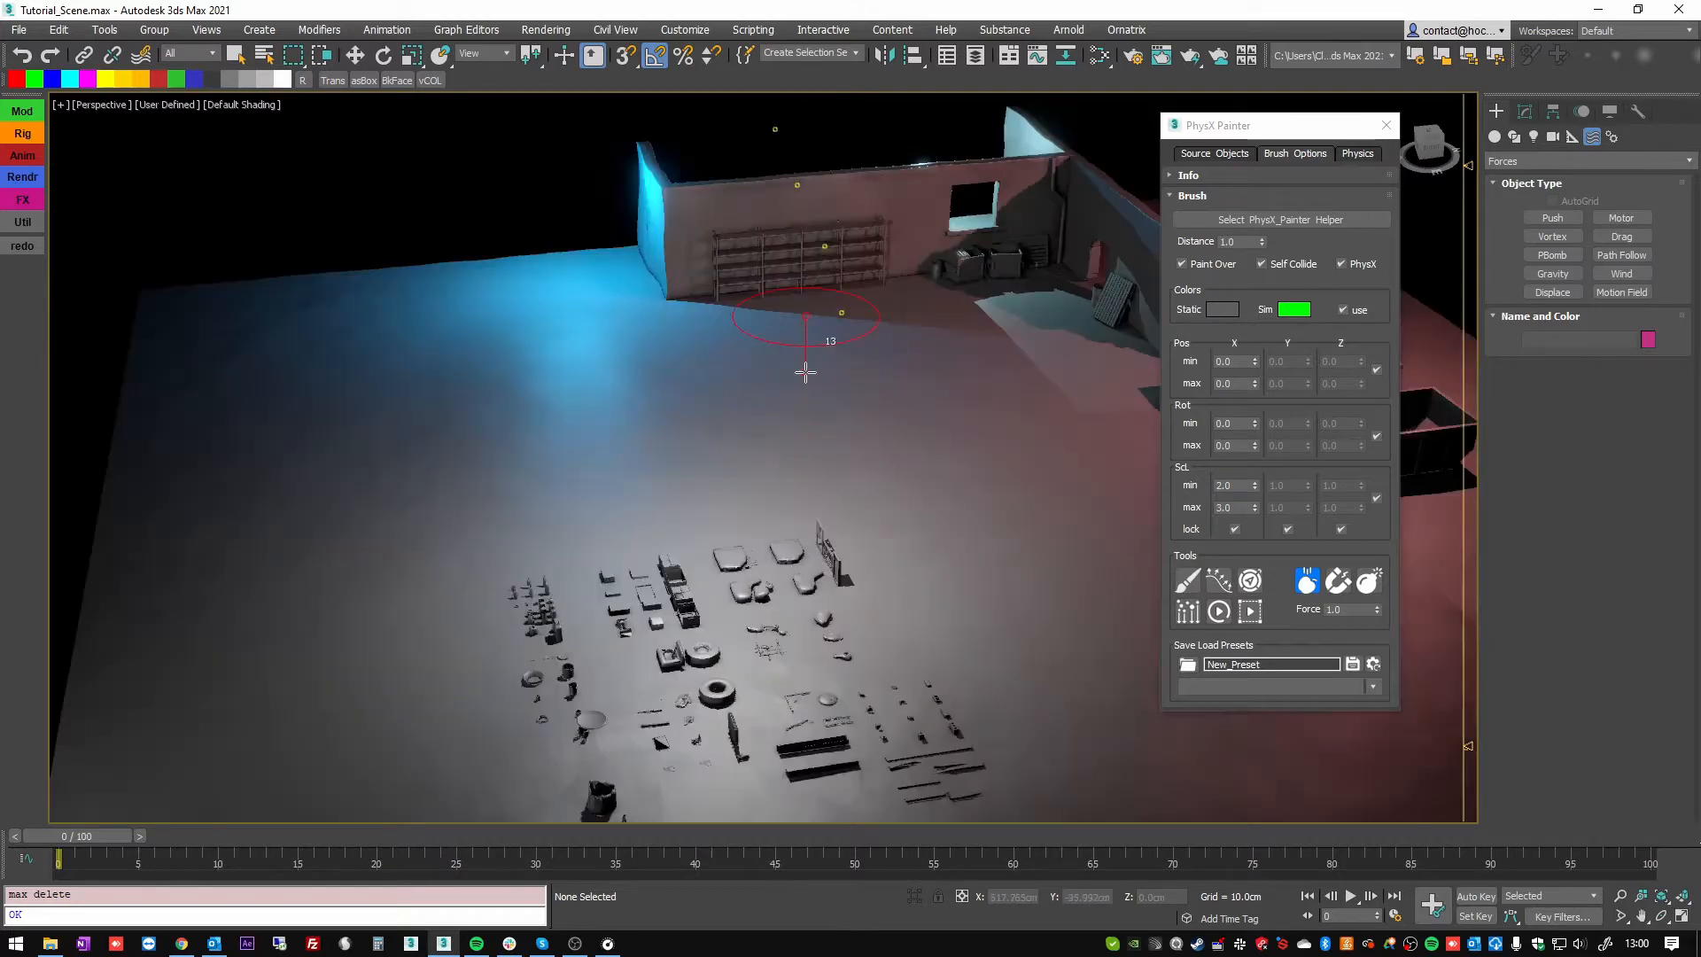
mouse_move(962, 295)
left_mouse_down()
mouse_move(1697, 239)
mouse_move(1244, 331)
mouse_move(1696, 355)
left_mouse_up()
mouse_move(824, 377)
middle_mouse_down()
mouse_move(714, 444)
mouse_move(706, 478)
mouse_move(706, 451)
middle_mouse_up()
scroll(714, 444, "down", 3)
left_click_drag(706, 452, 738, 449)
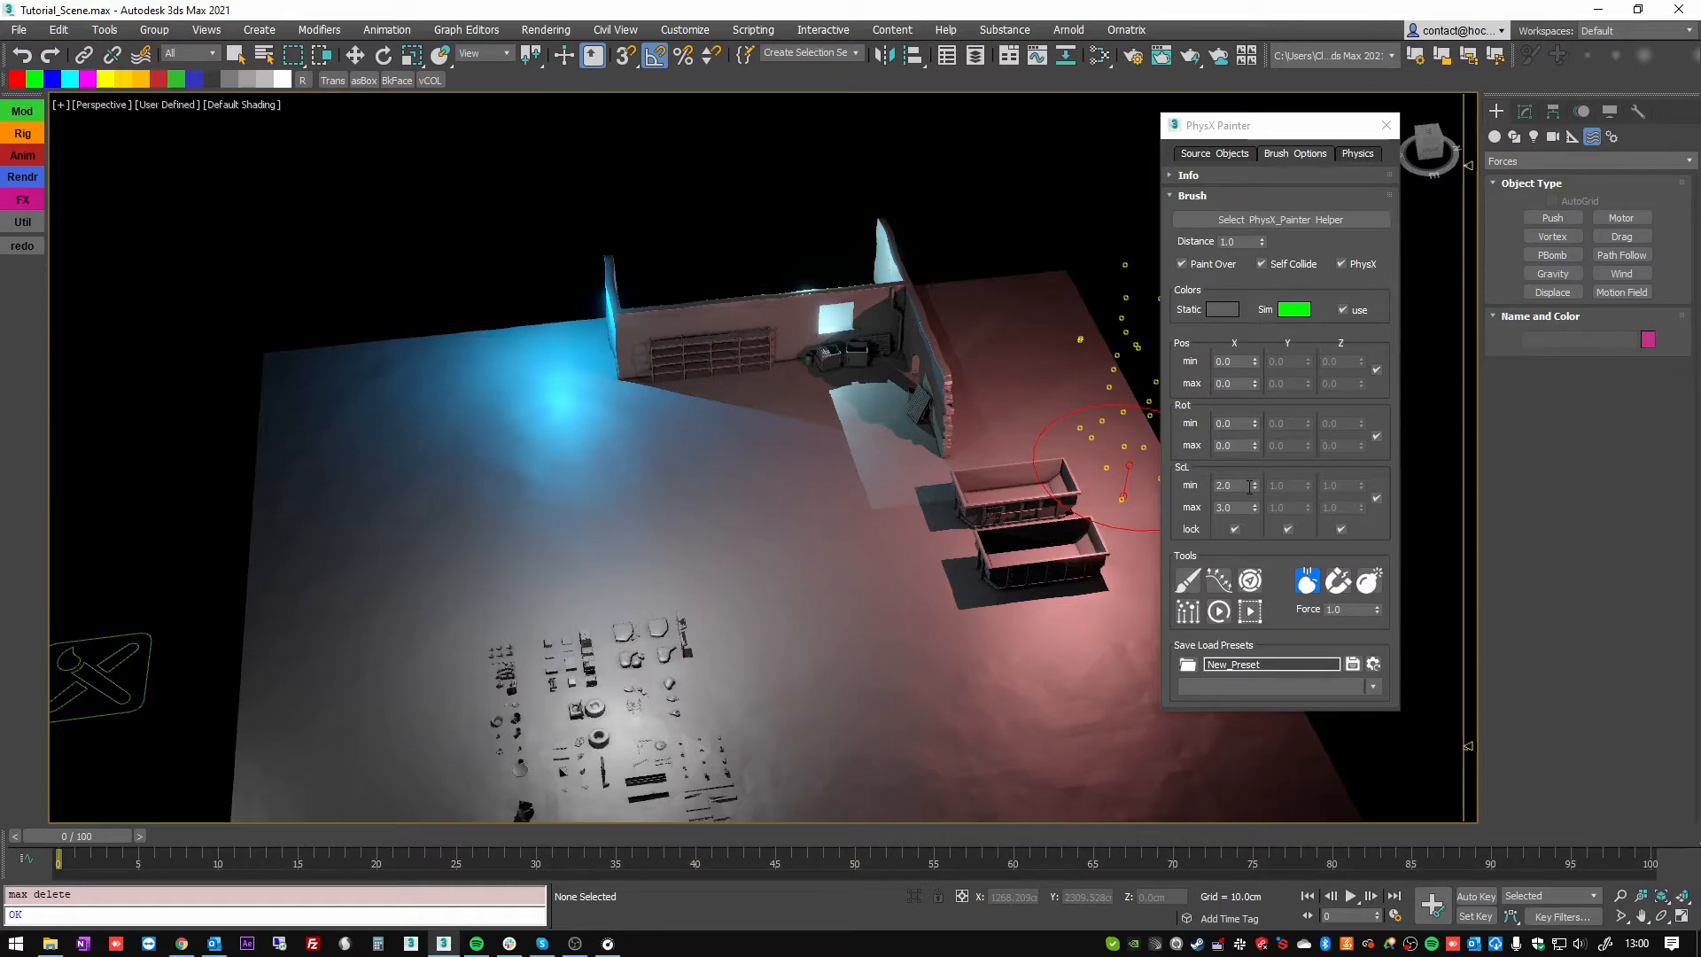
Set the drop brush's random scale to minimum 1.0 and maximum 0.9.
scroll(762, 447, "up", 5)
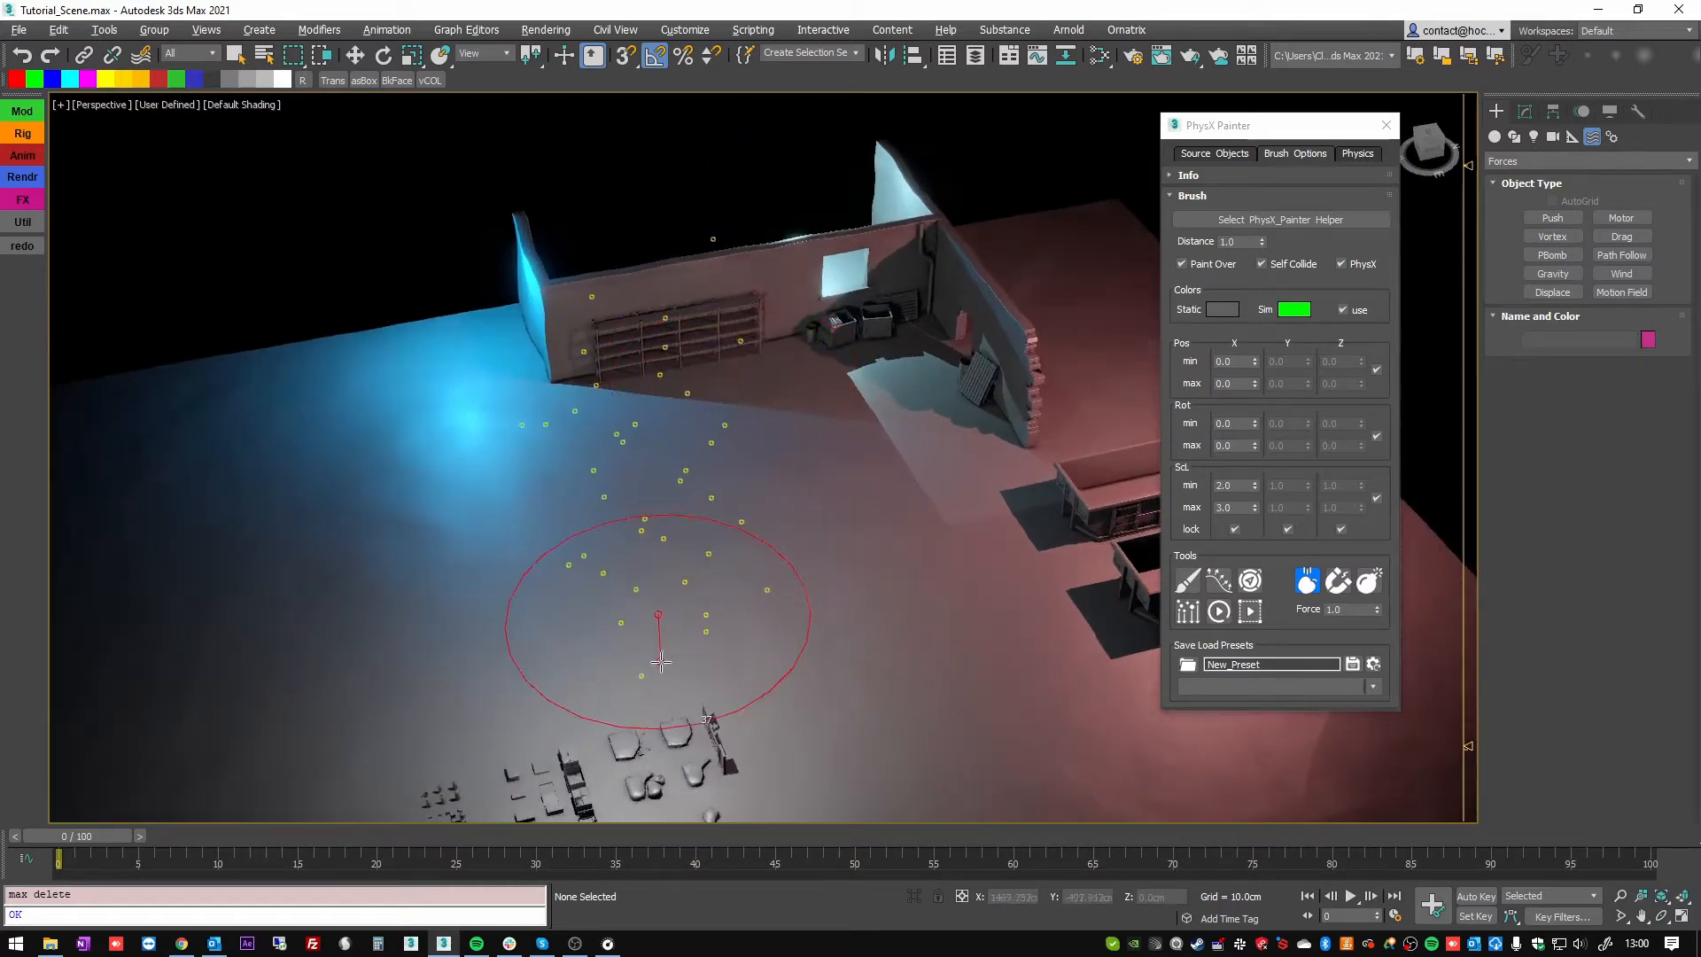
scroll(706, 429, "up", 4)
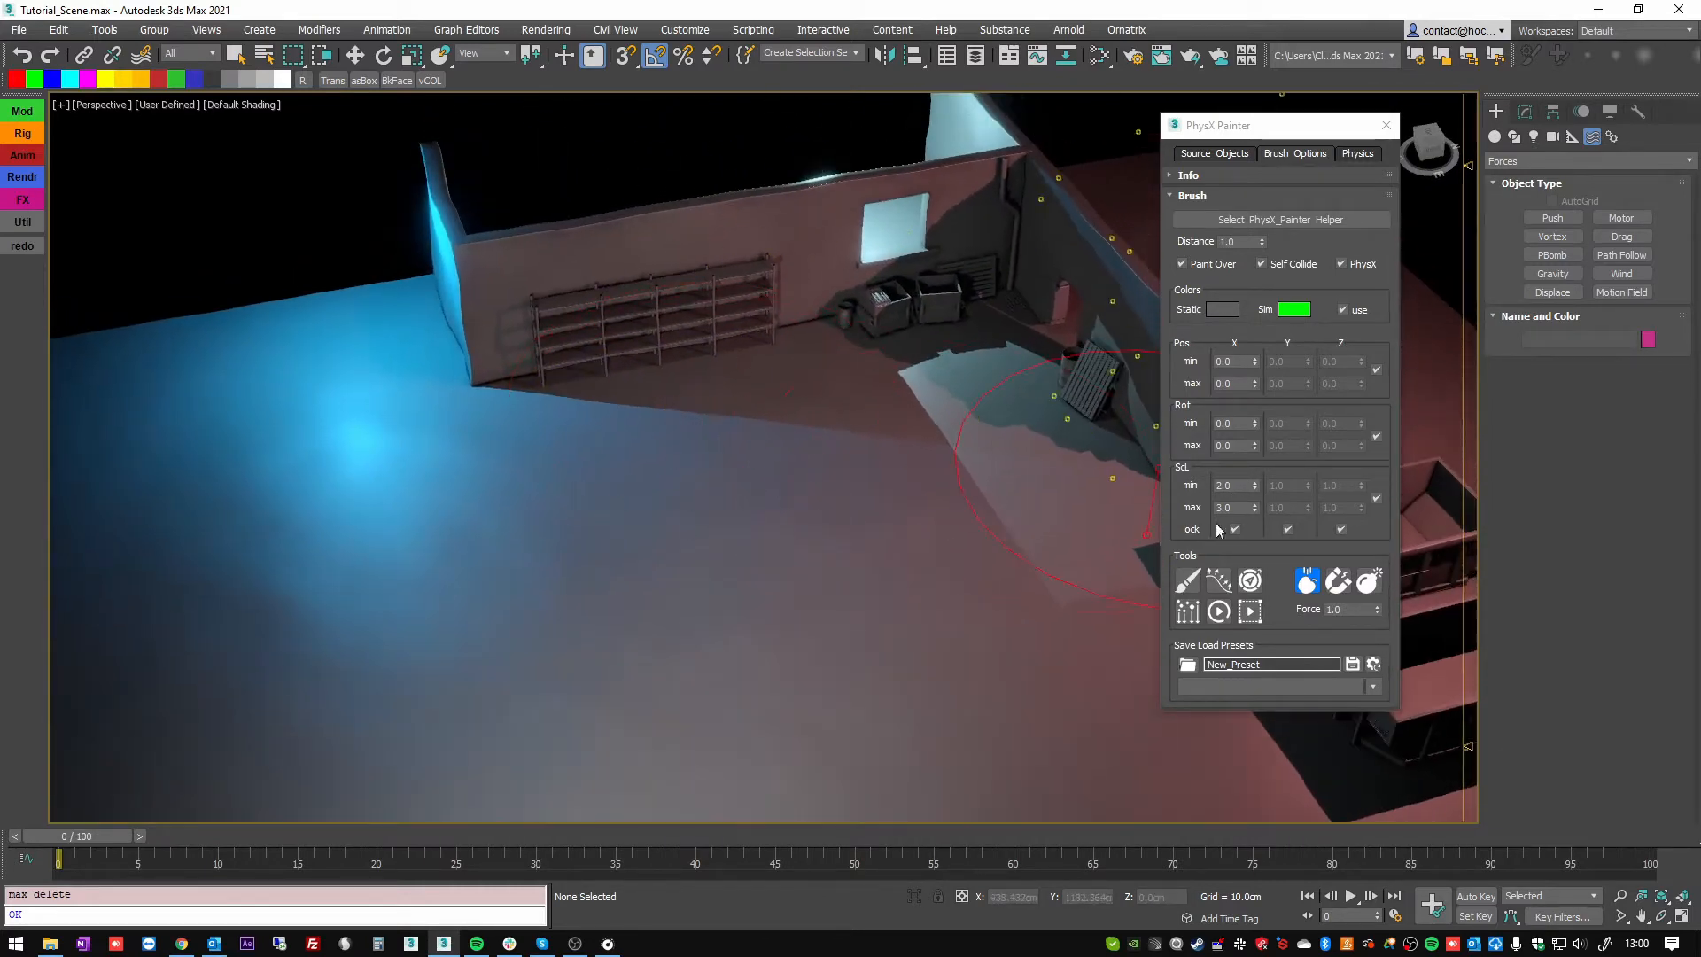
left_click(1255, 488)
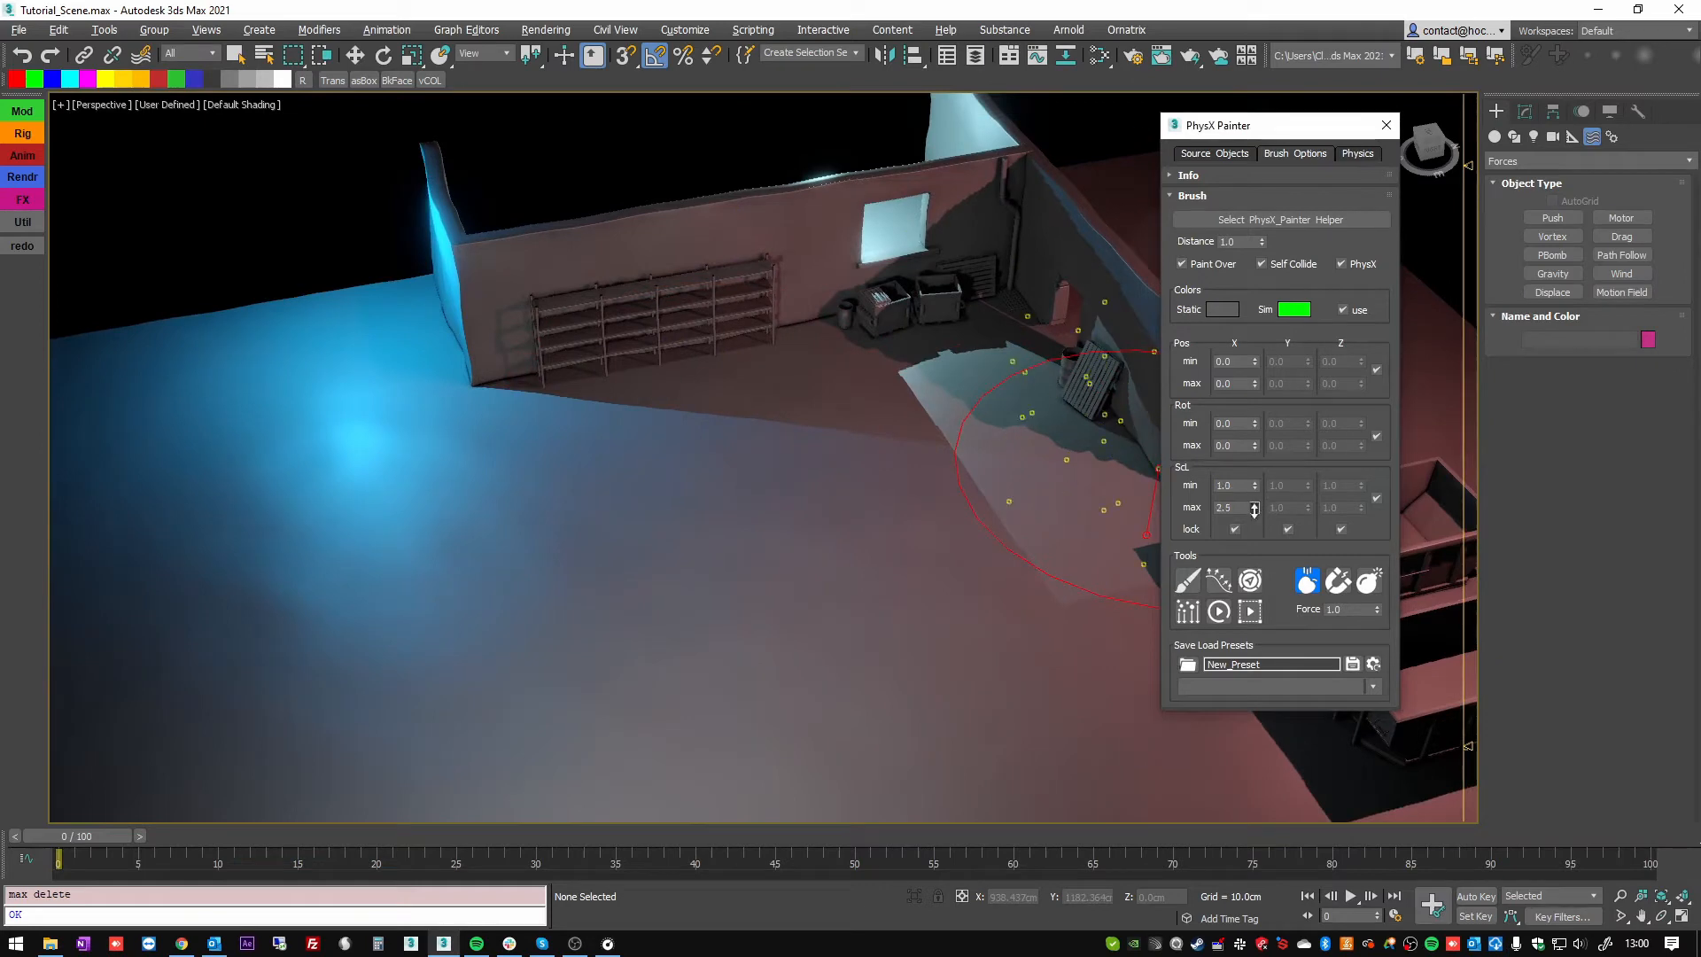
left_click(1253, 511)
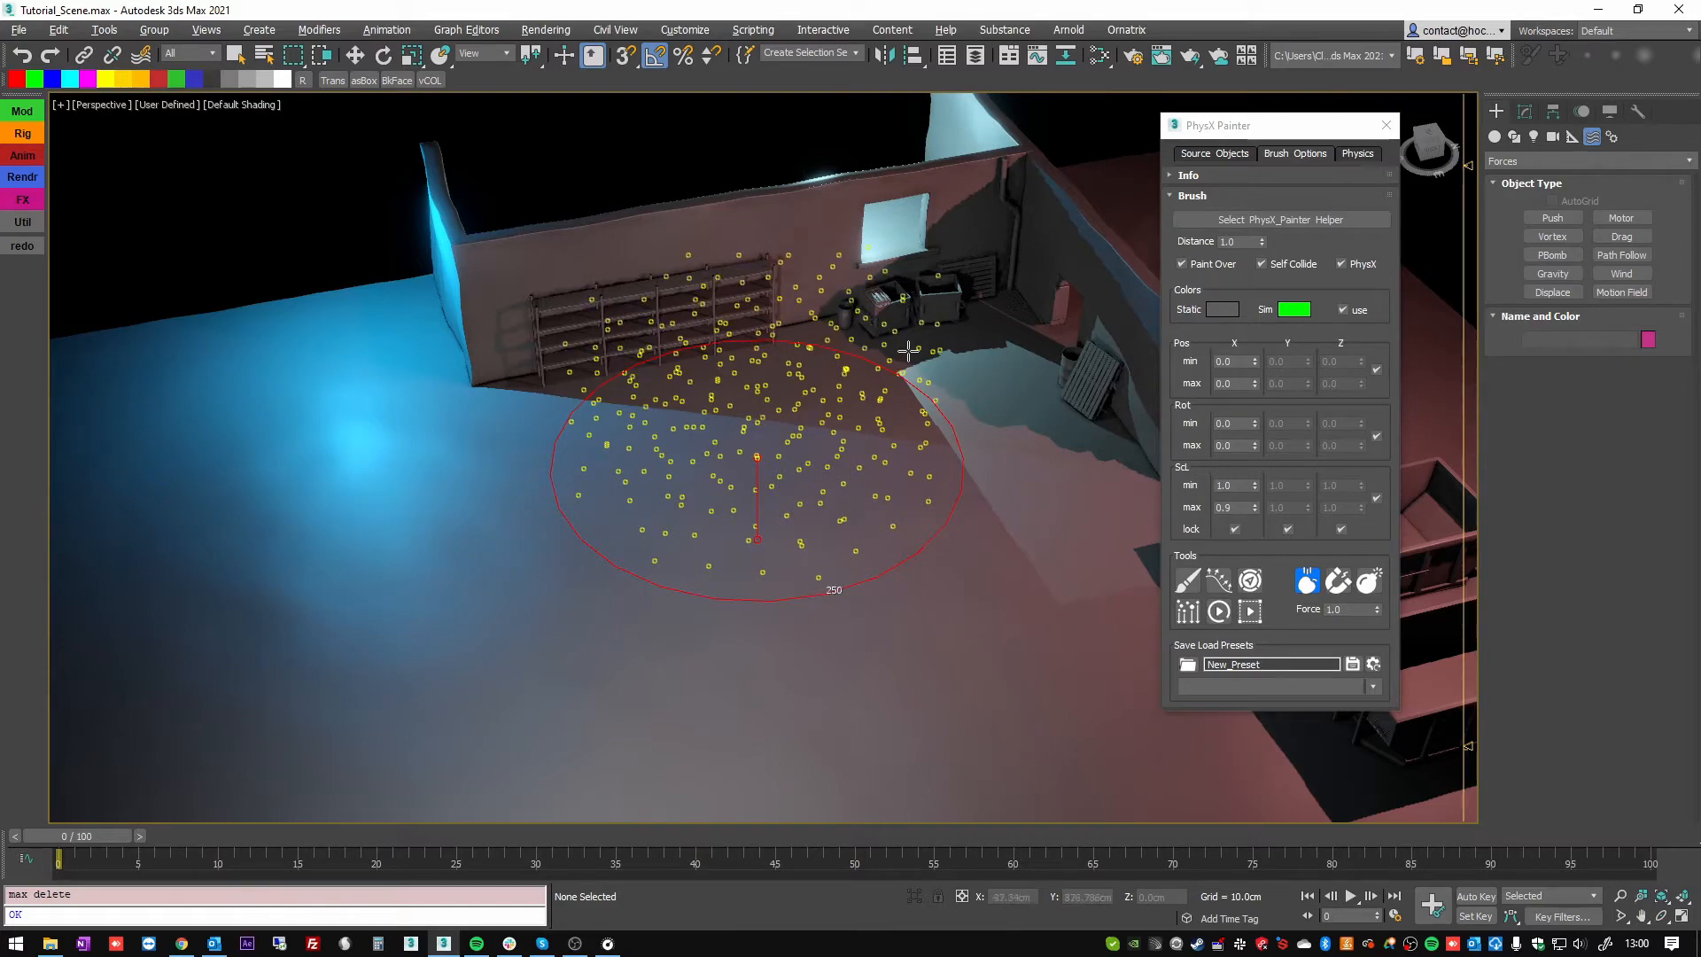
Drop several batches of 250 assets onto the ground in front of the shelves to form a pile, and leave the tool.
middle_click_drag(905, 356, 786, 543, "alt")
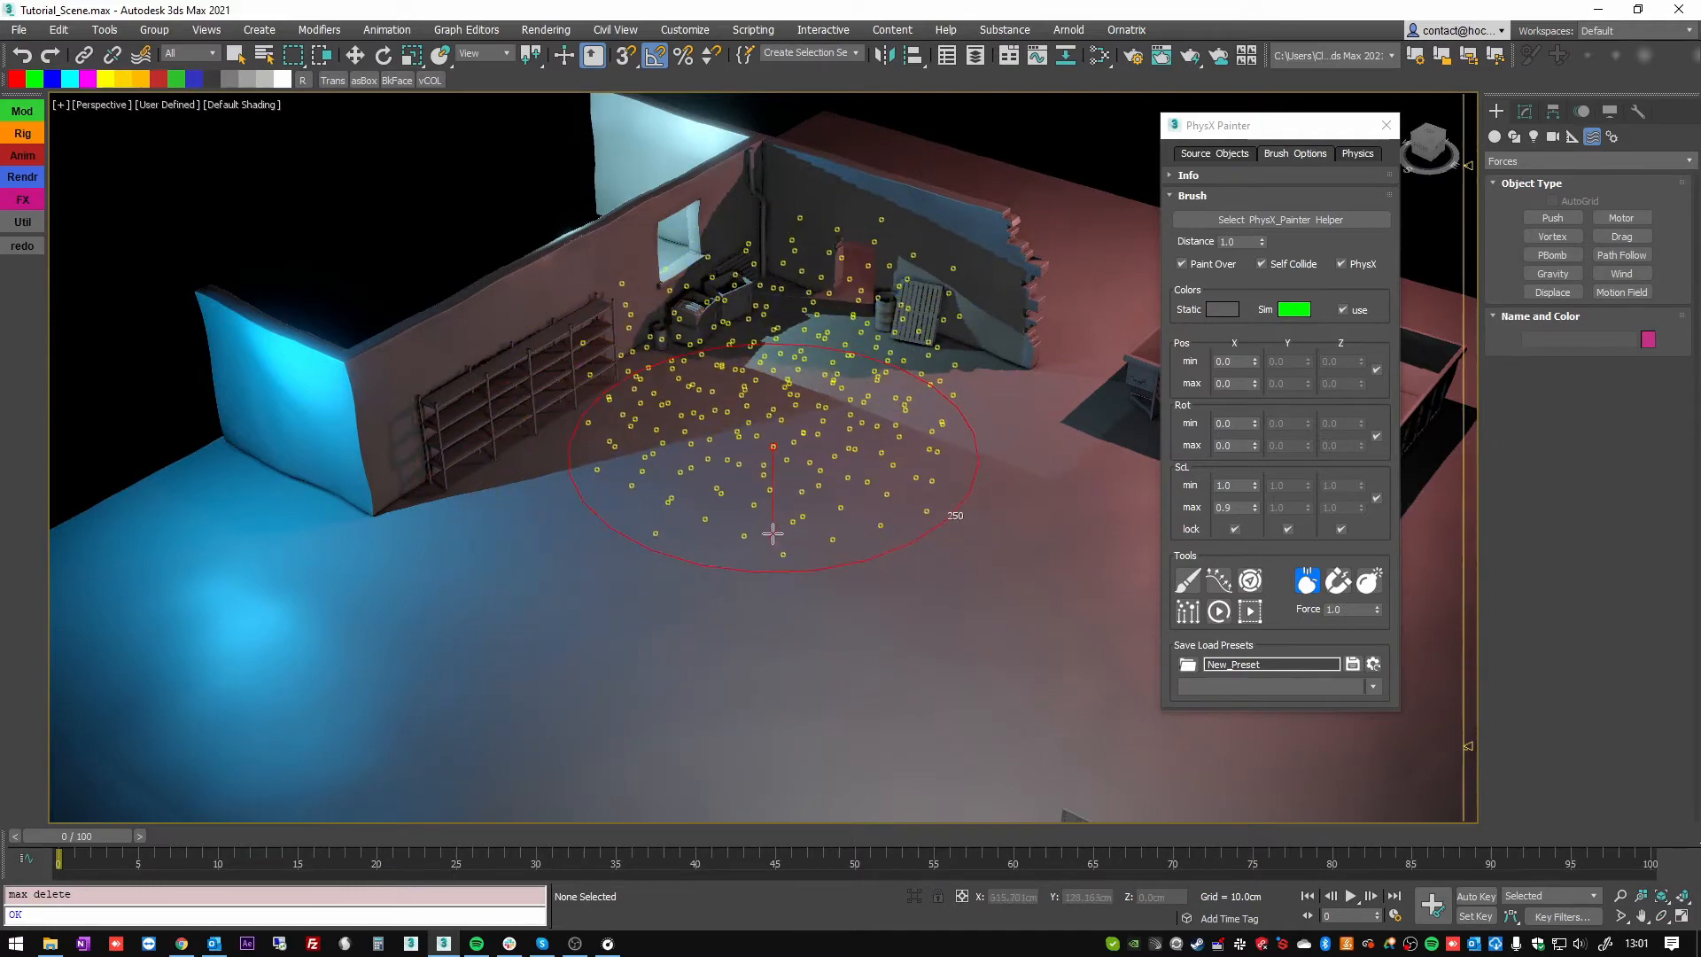
mouse_move(766, 514)
middle_mouse_down("alt")
mouse_move(753, 558)
mouse_move(769, 501)
middle_mouse_up("alt")
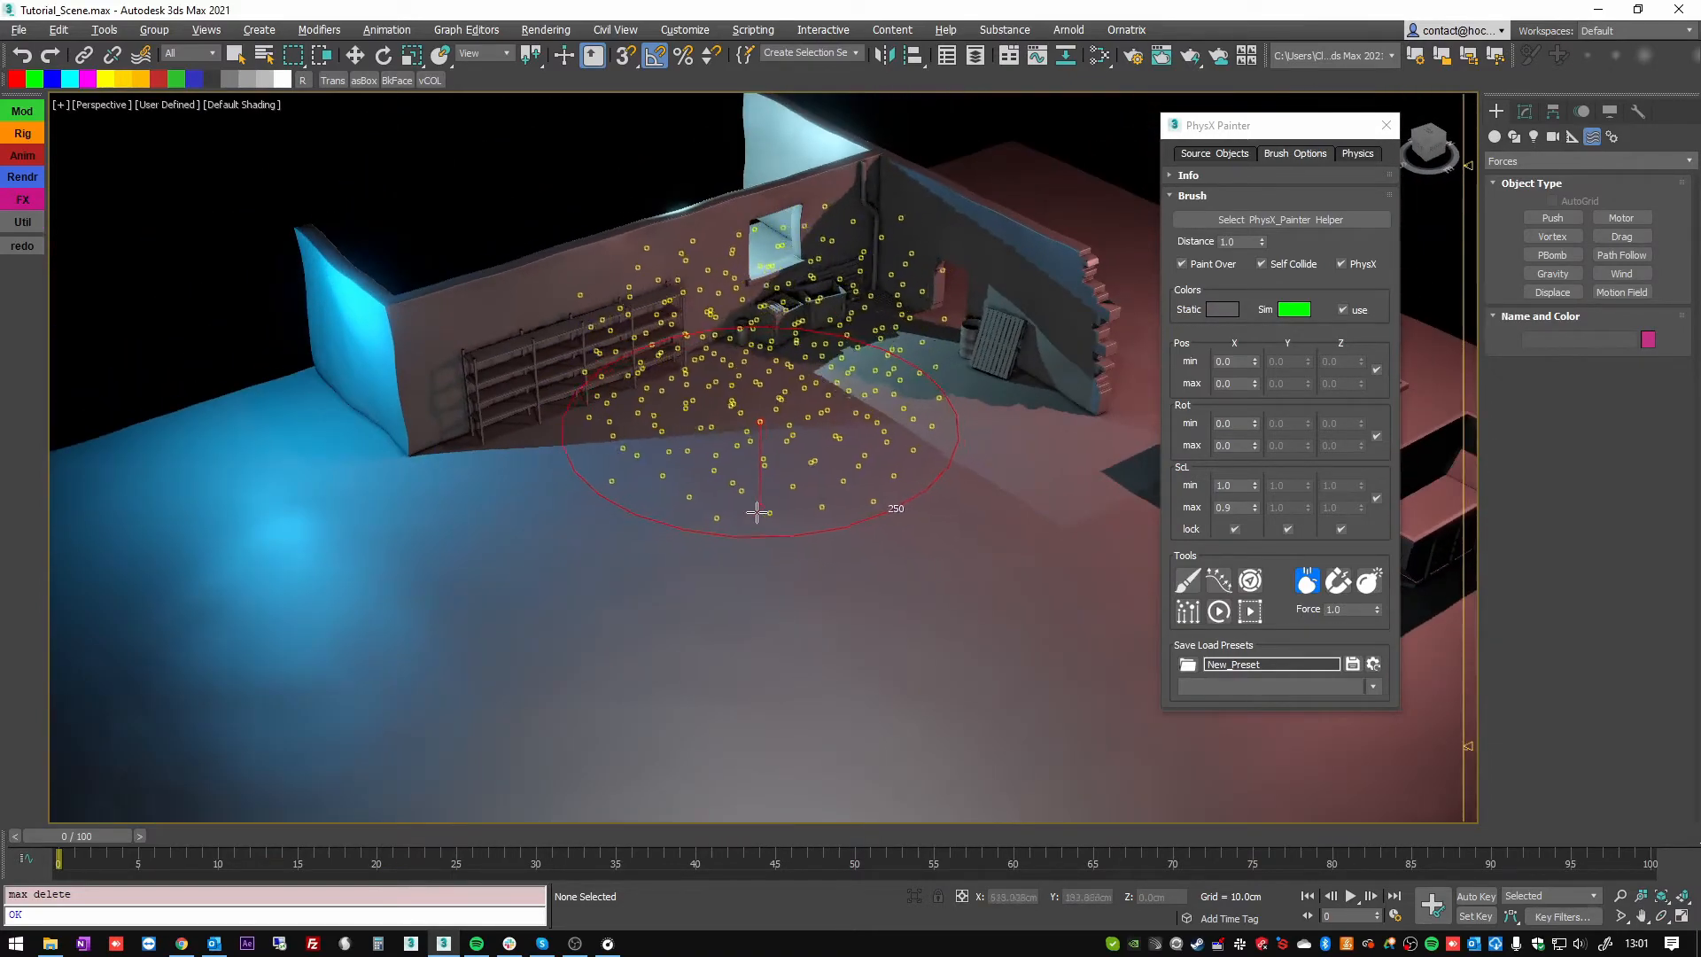
left_click(740, 545)
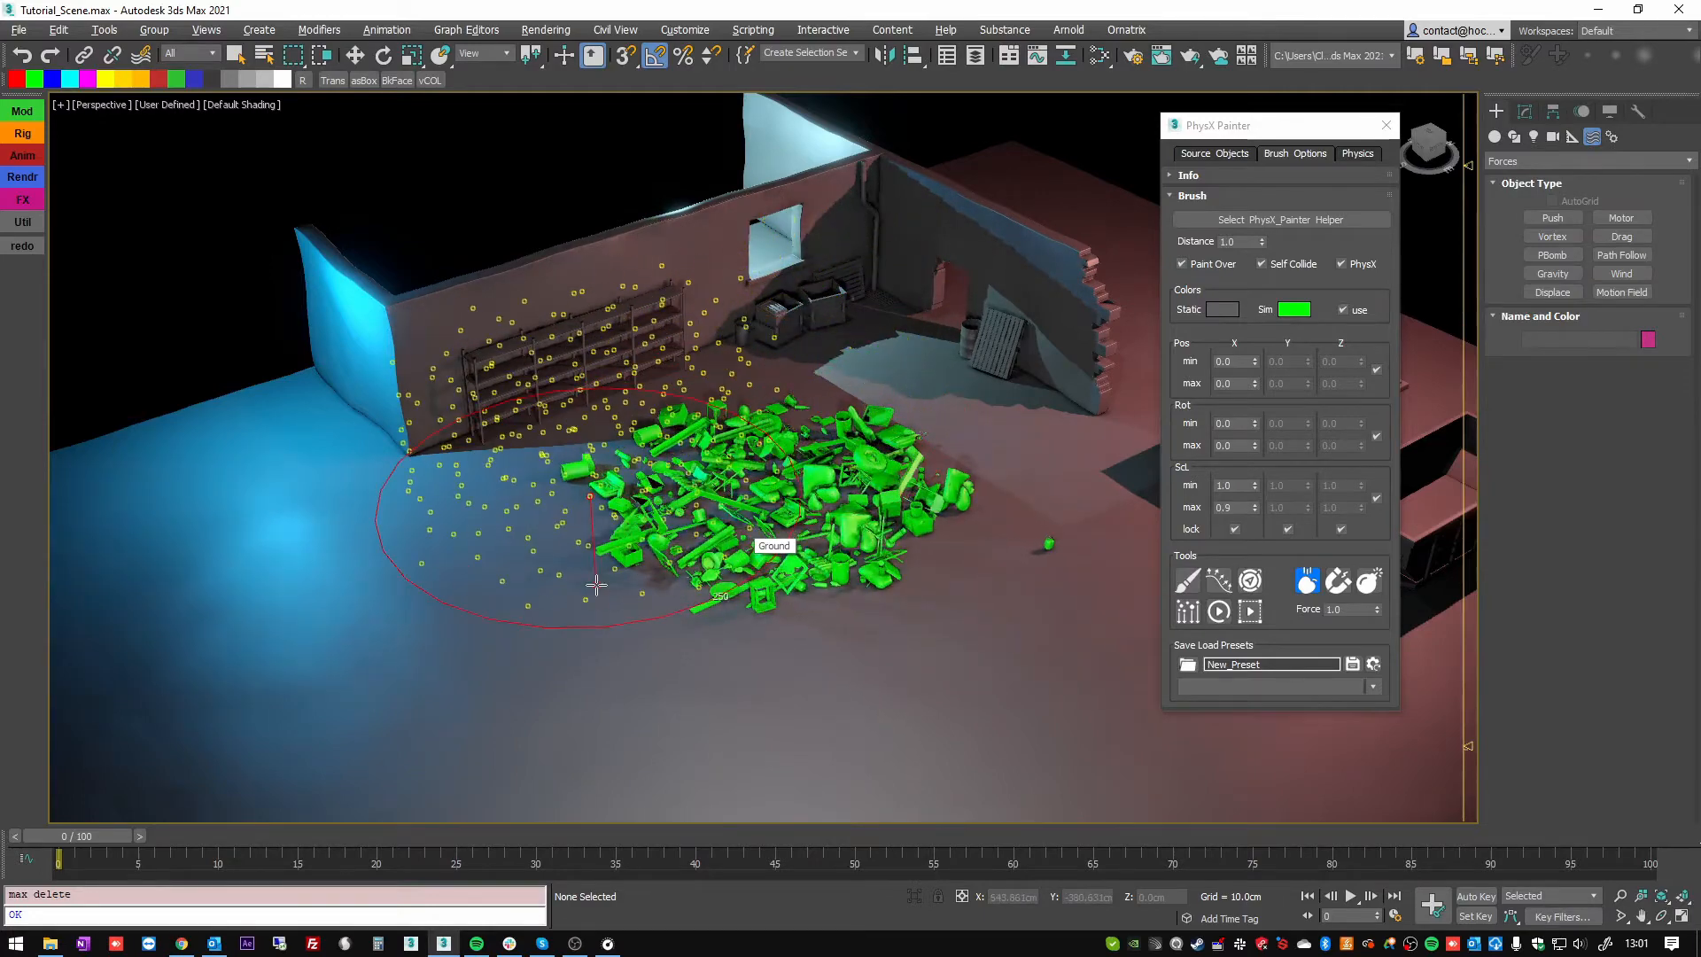
left_click(565, 642)
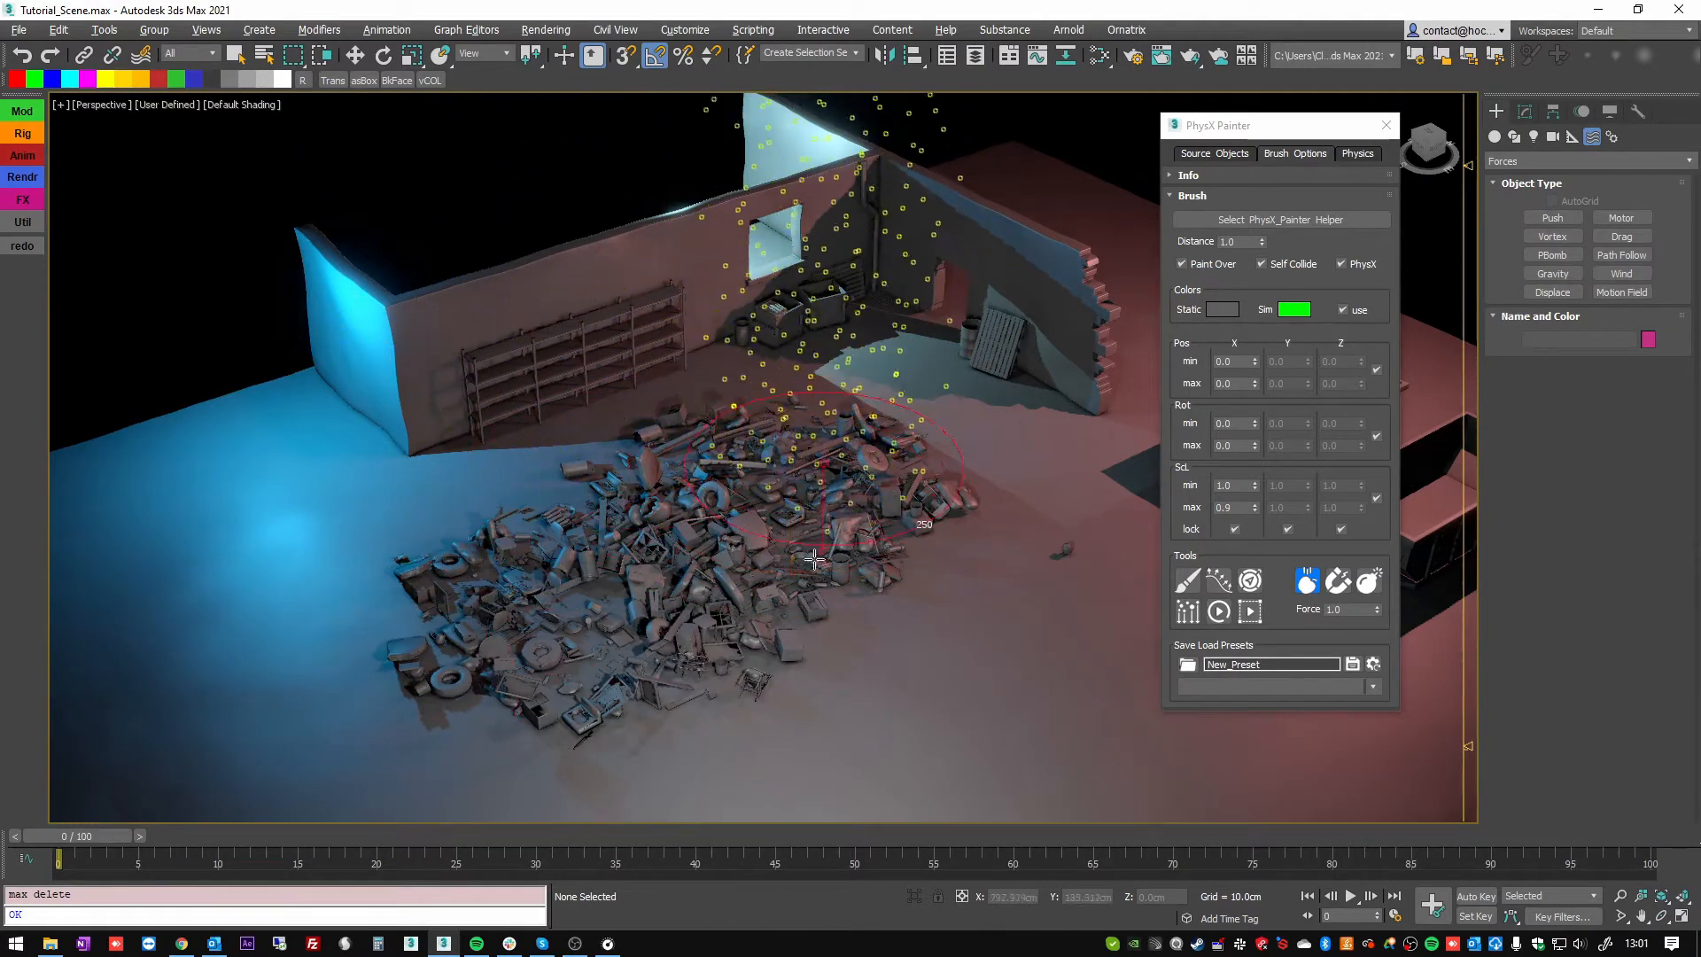
left_click(779, 638)
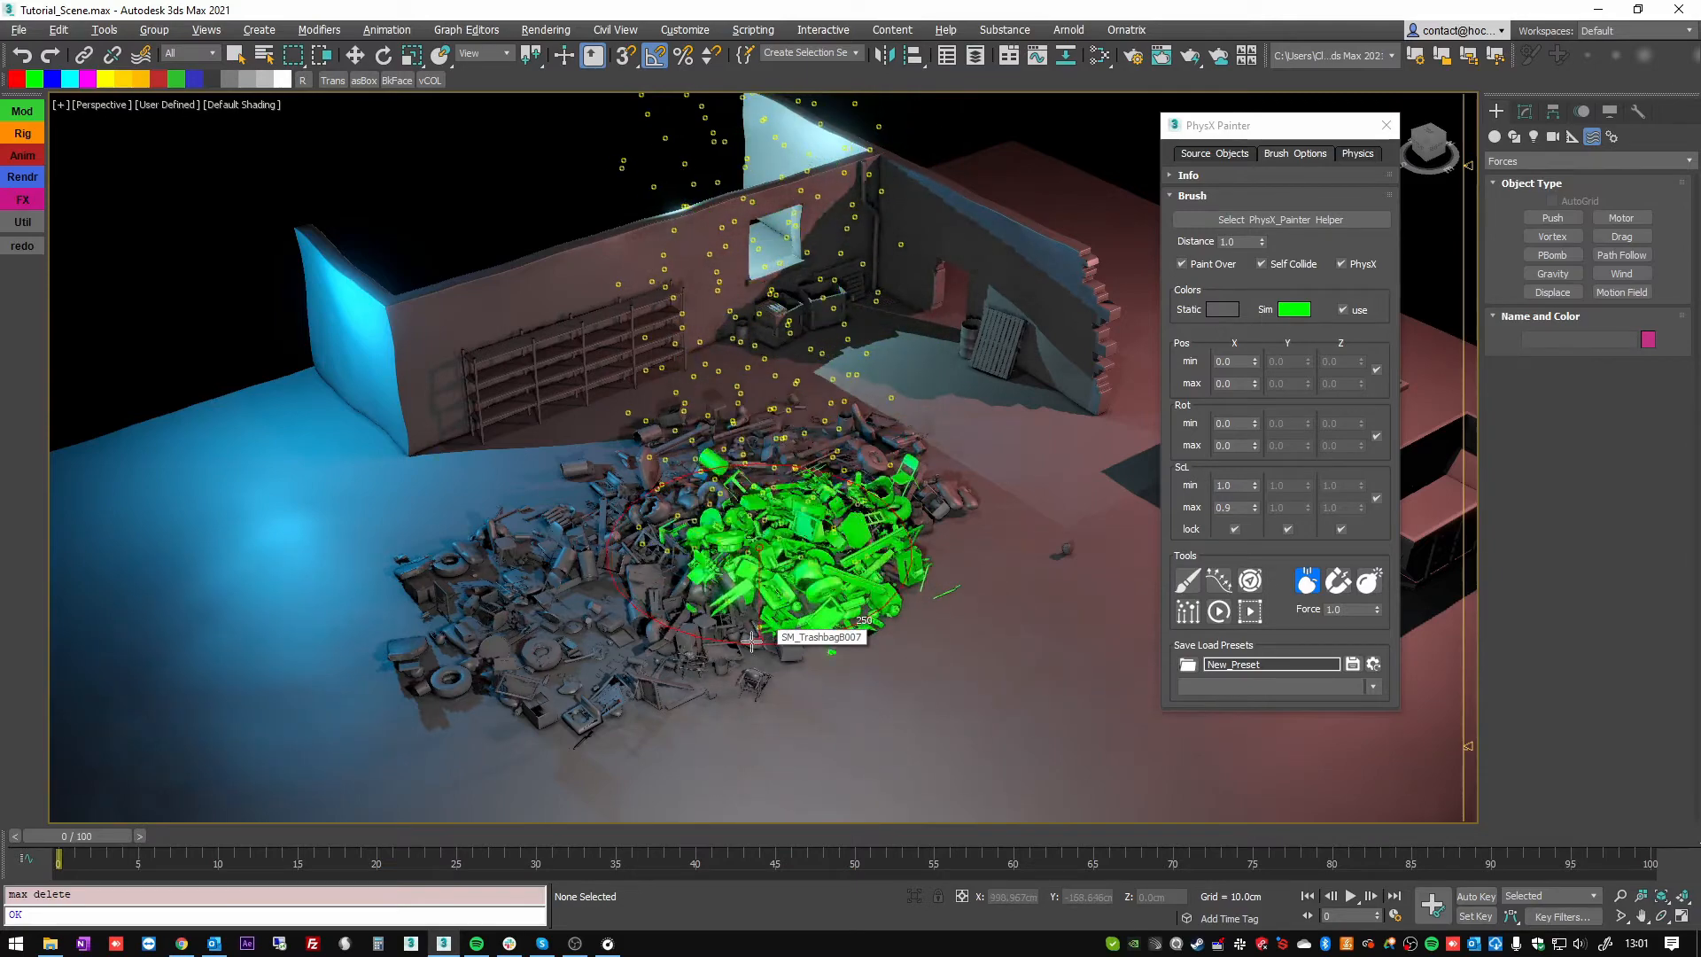
right_click(738, 612)
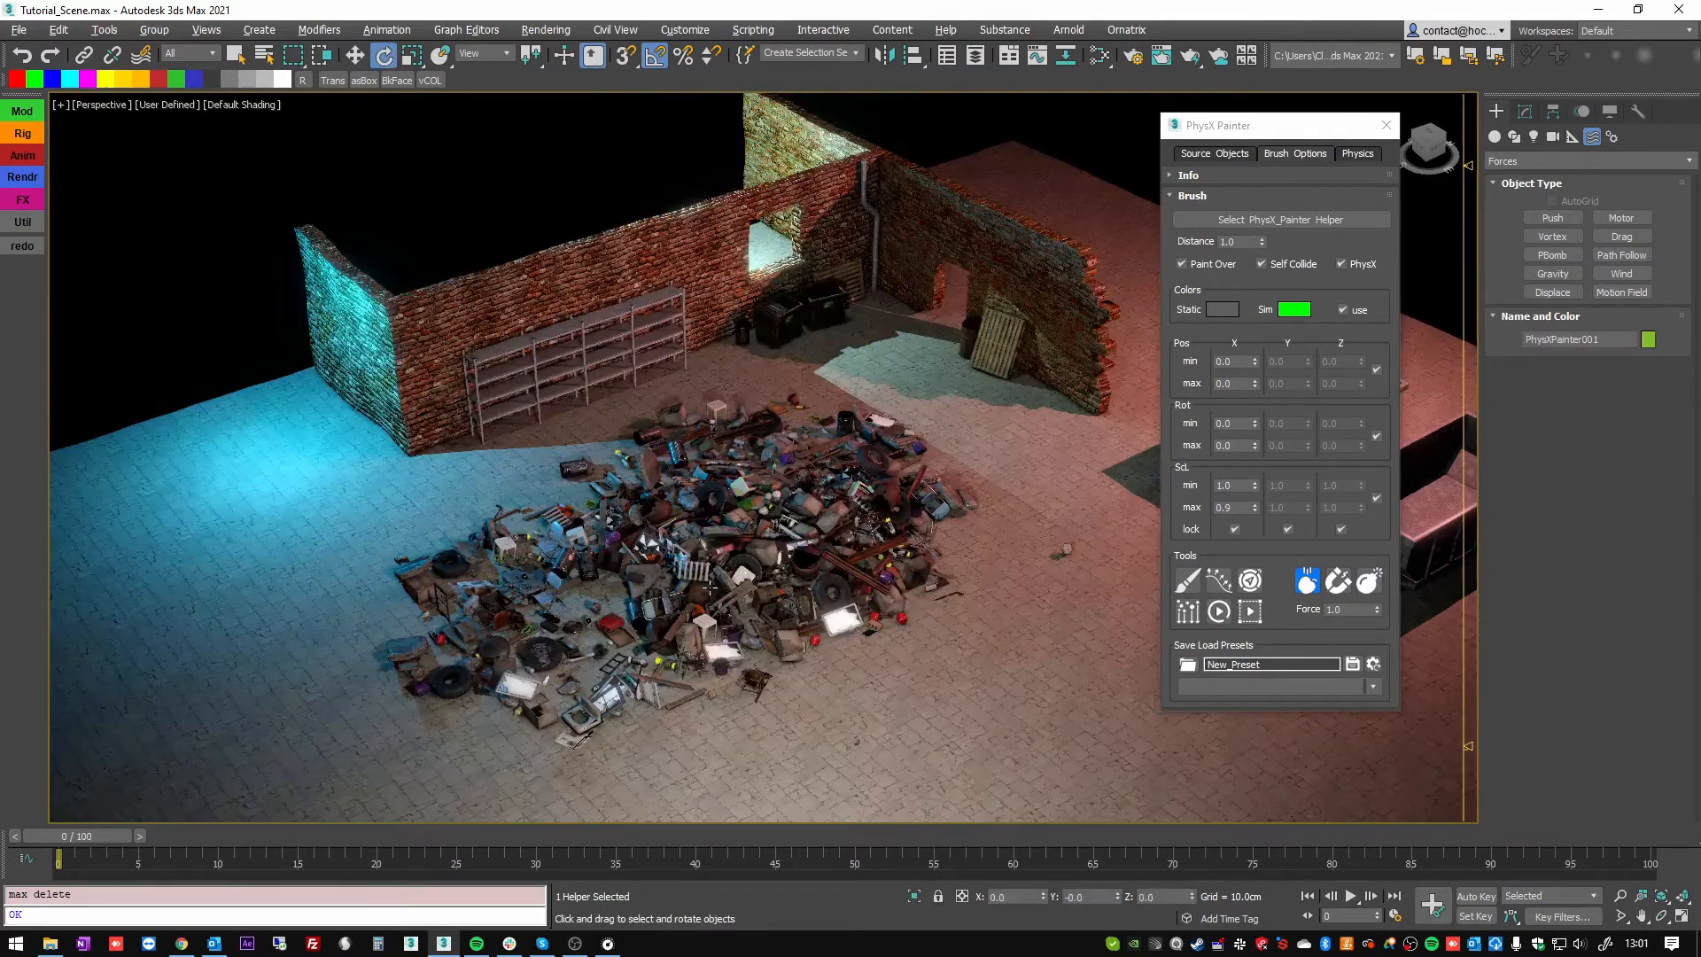
Set the brush's random scale to 0.5 minimum and 1 maximum, and its rotation to -180 minimum and 180 maximum.
double_click(1229, 486)
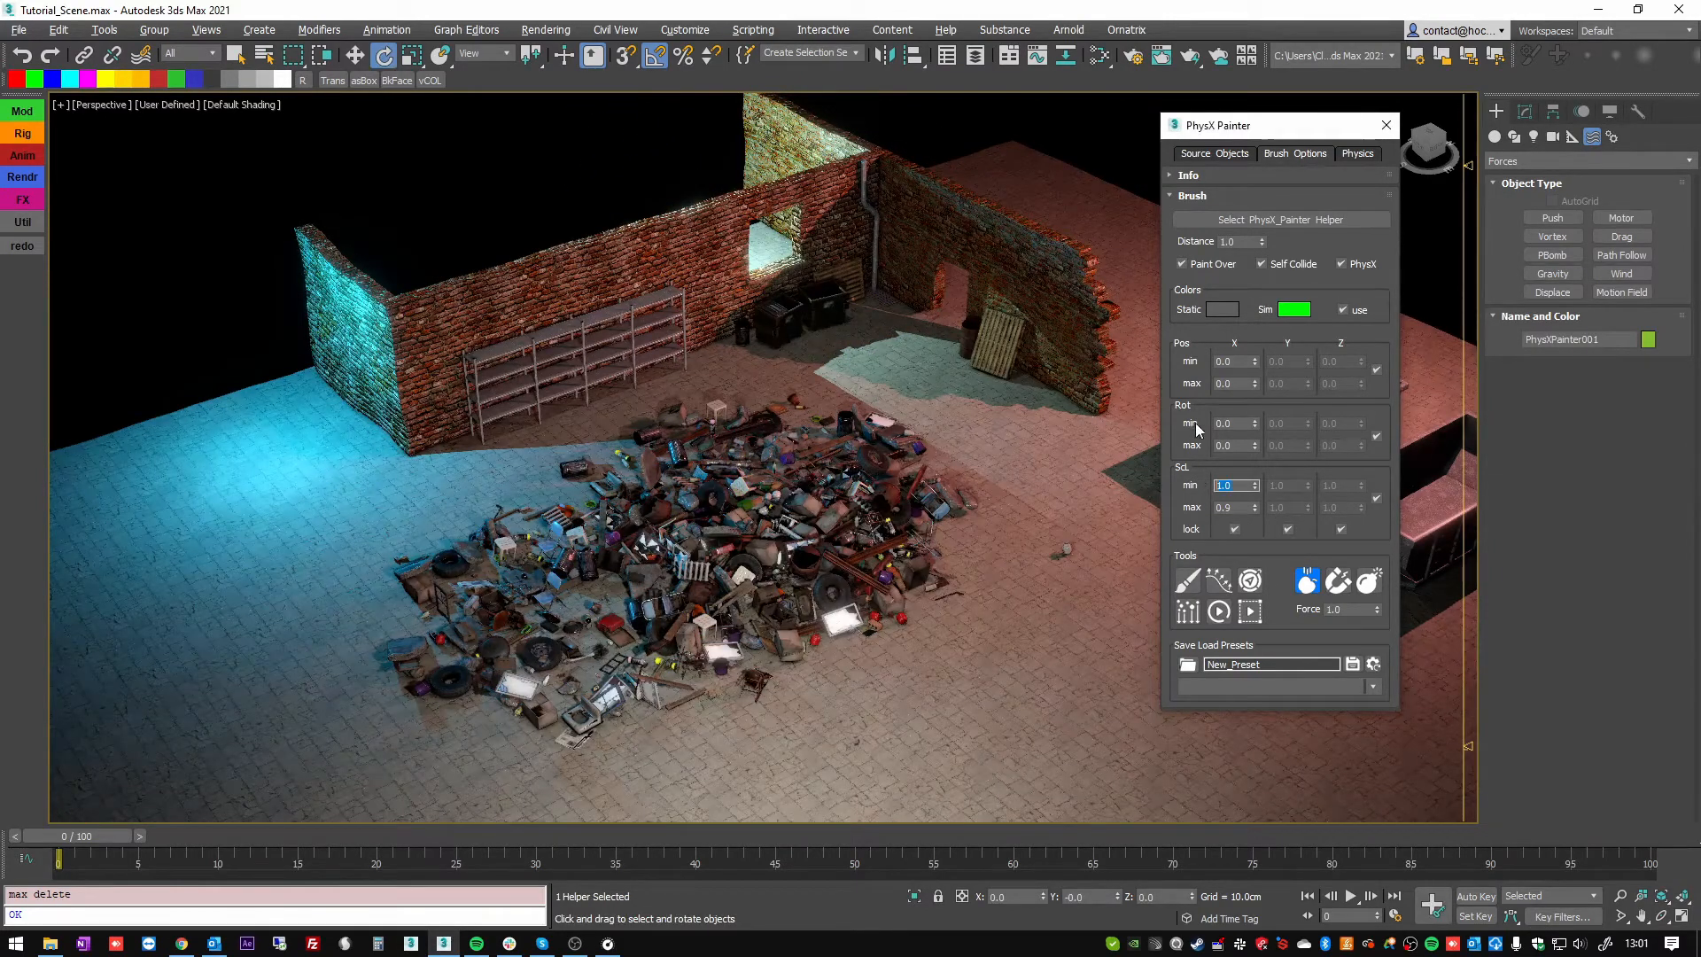
type("0.5")
key("Tab")
type("1")
left_click(1233, 422)
type("-180")
key("Tab")
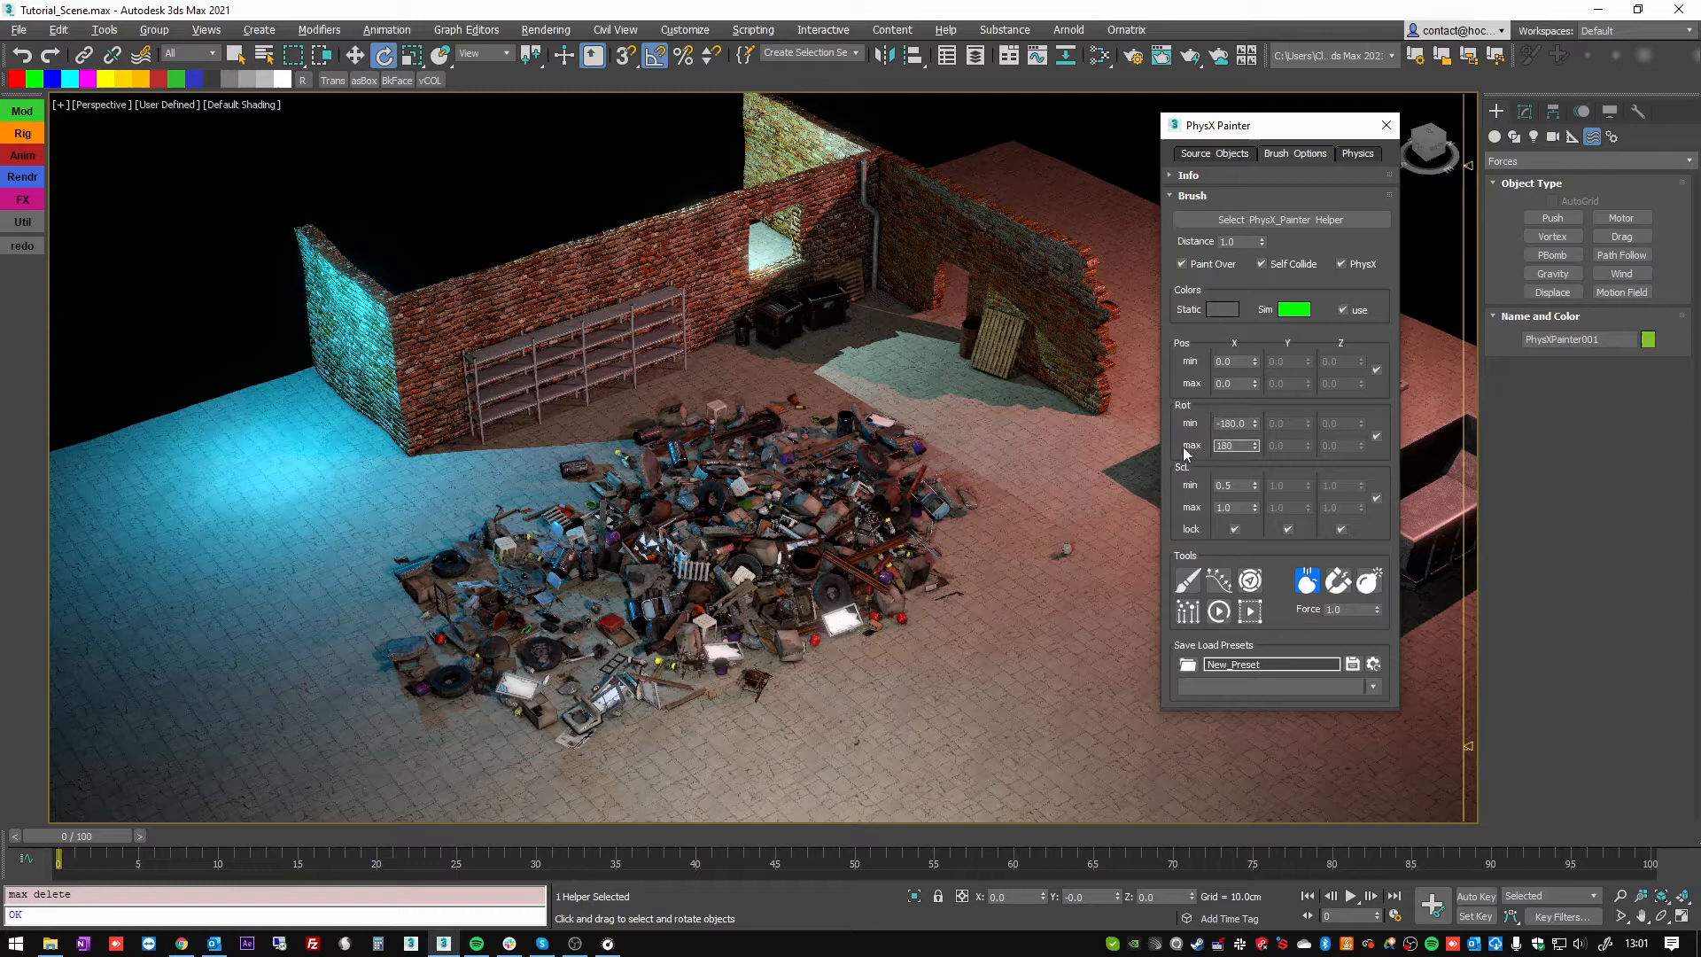
Drop another batch of 250 assets onto the middle of the junk pile and exit Drop Assets.
left_click(1188, 613)
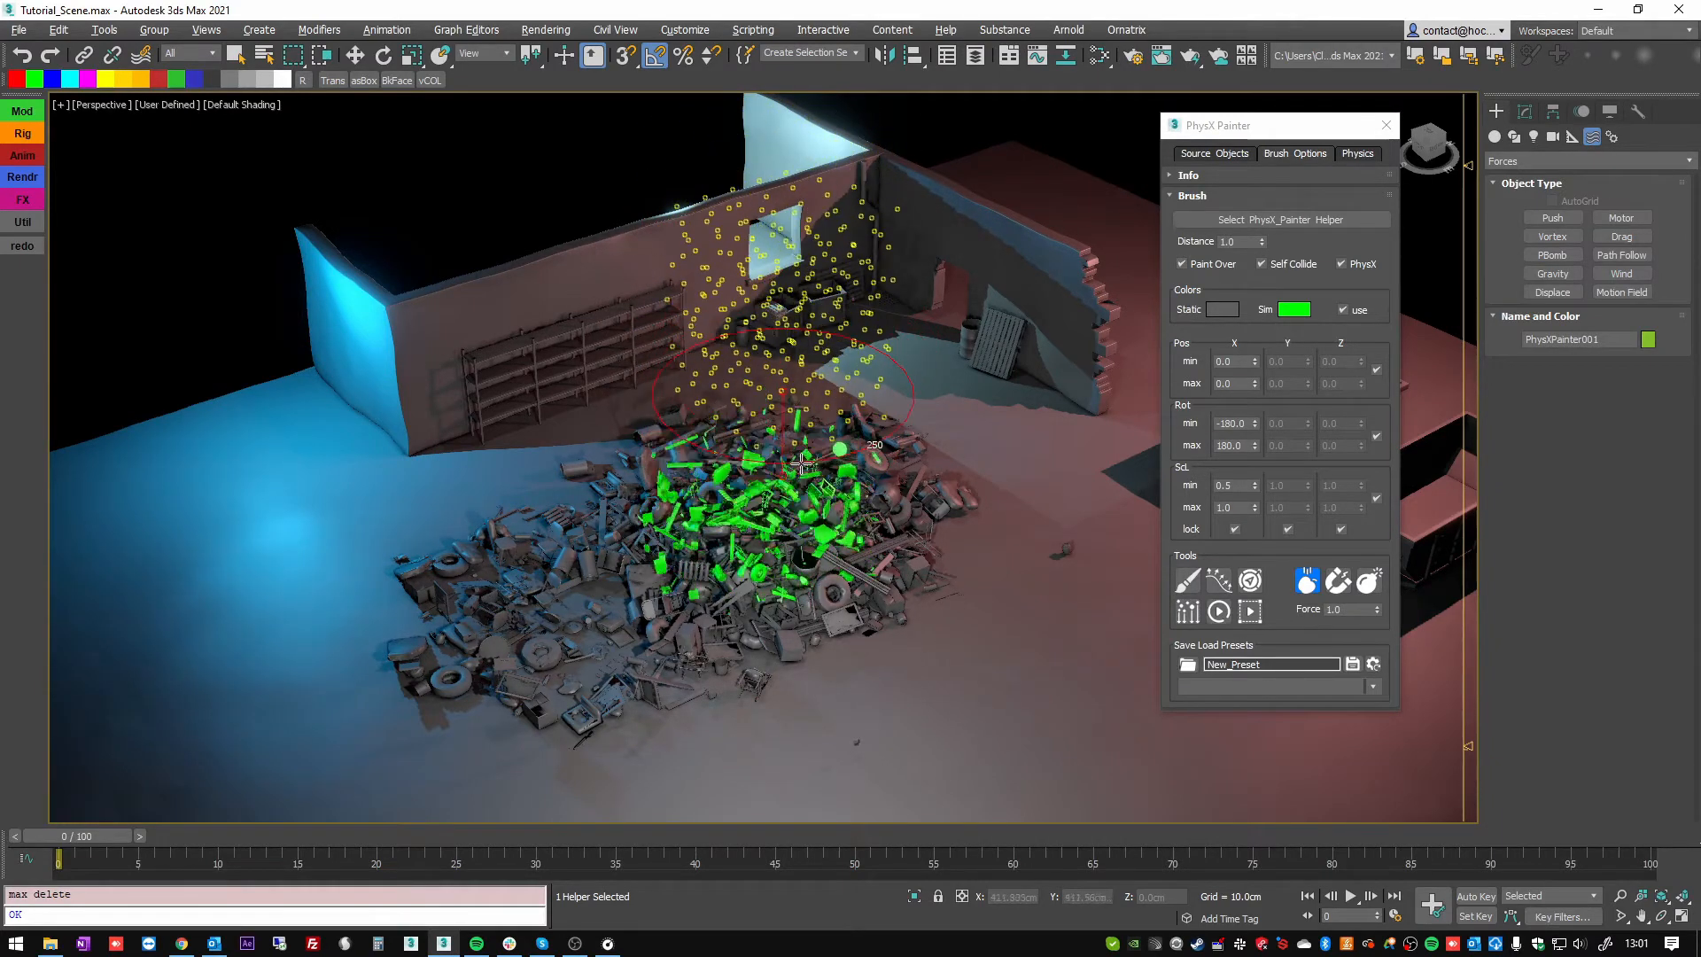
scroll(785, 439, "up", 6)
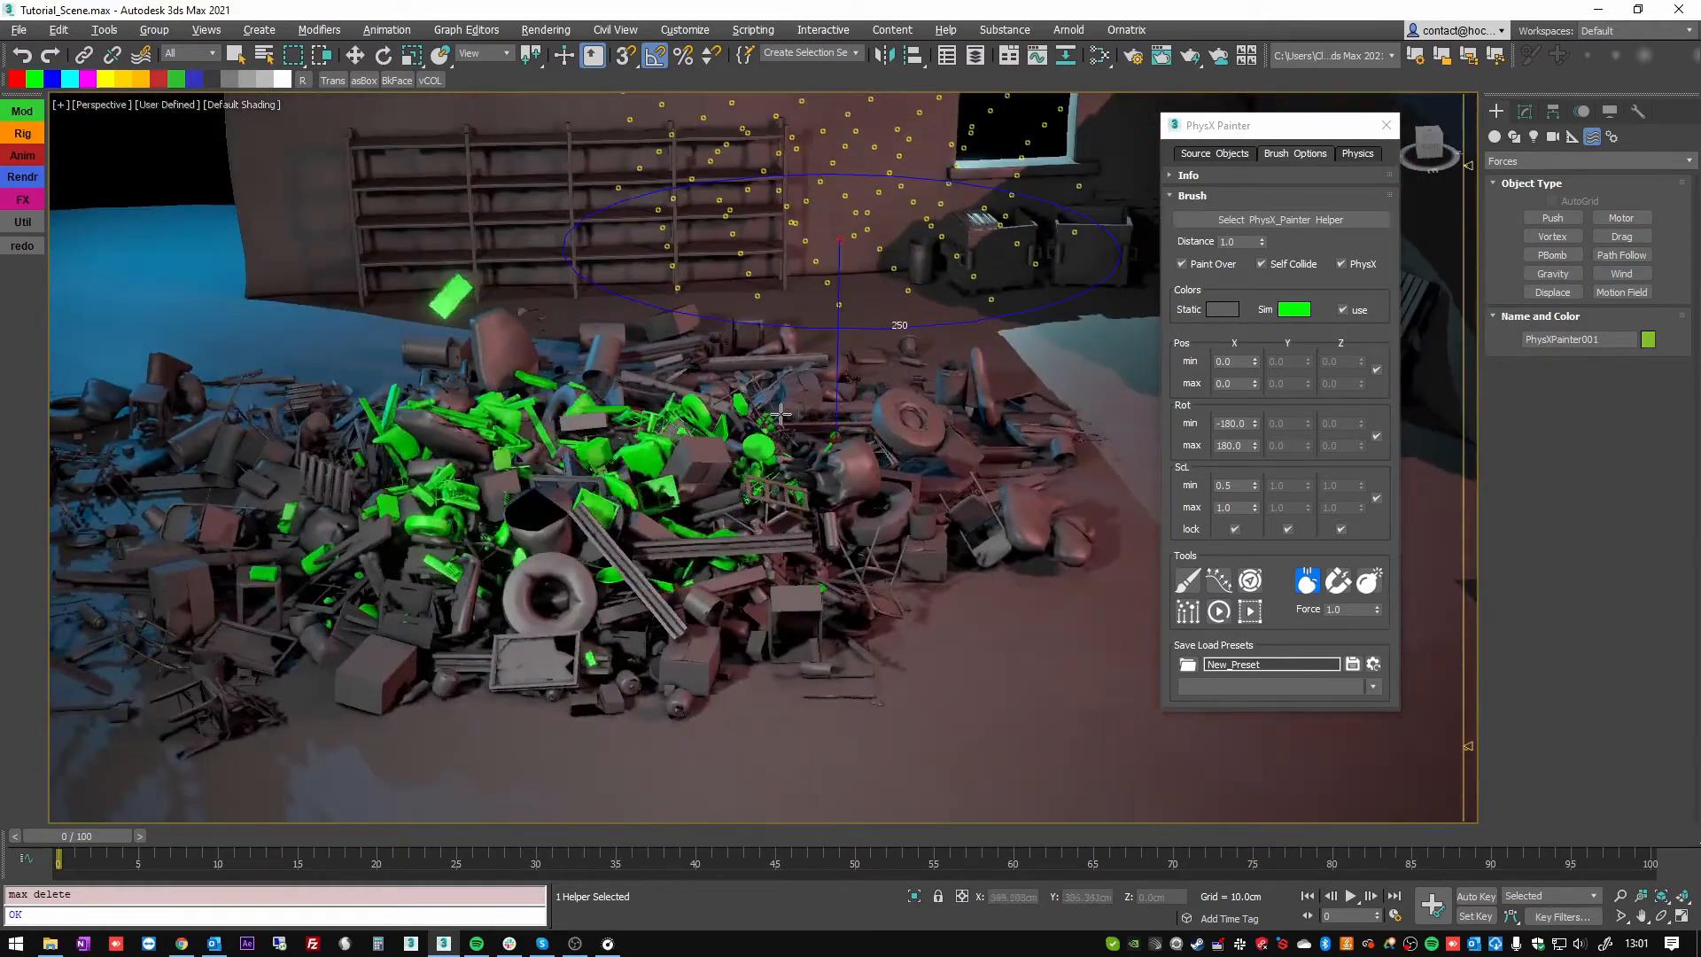
mouse_move(780, 414)
middle_mouse_down("alt")
mouse_move(757, 341)
mouse_move(805, 436)
mouse_move(842, 345)
mouse_move(880, 429)
mouse_move(881, 485)
mouse_move(411, 506)
middle_mouse_up("alt")
left_click_drag(411, 506, 408, 507)
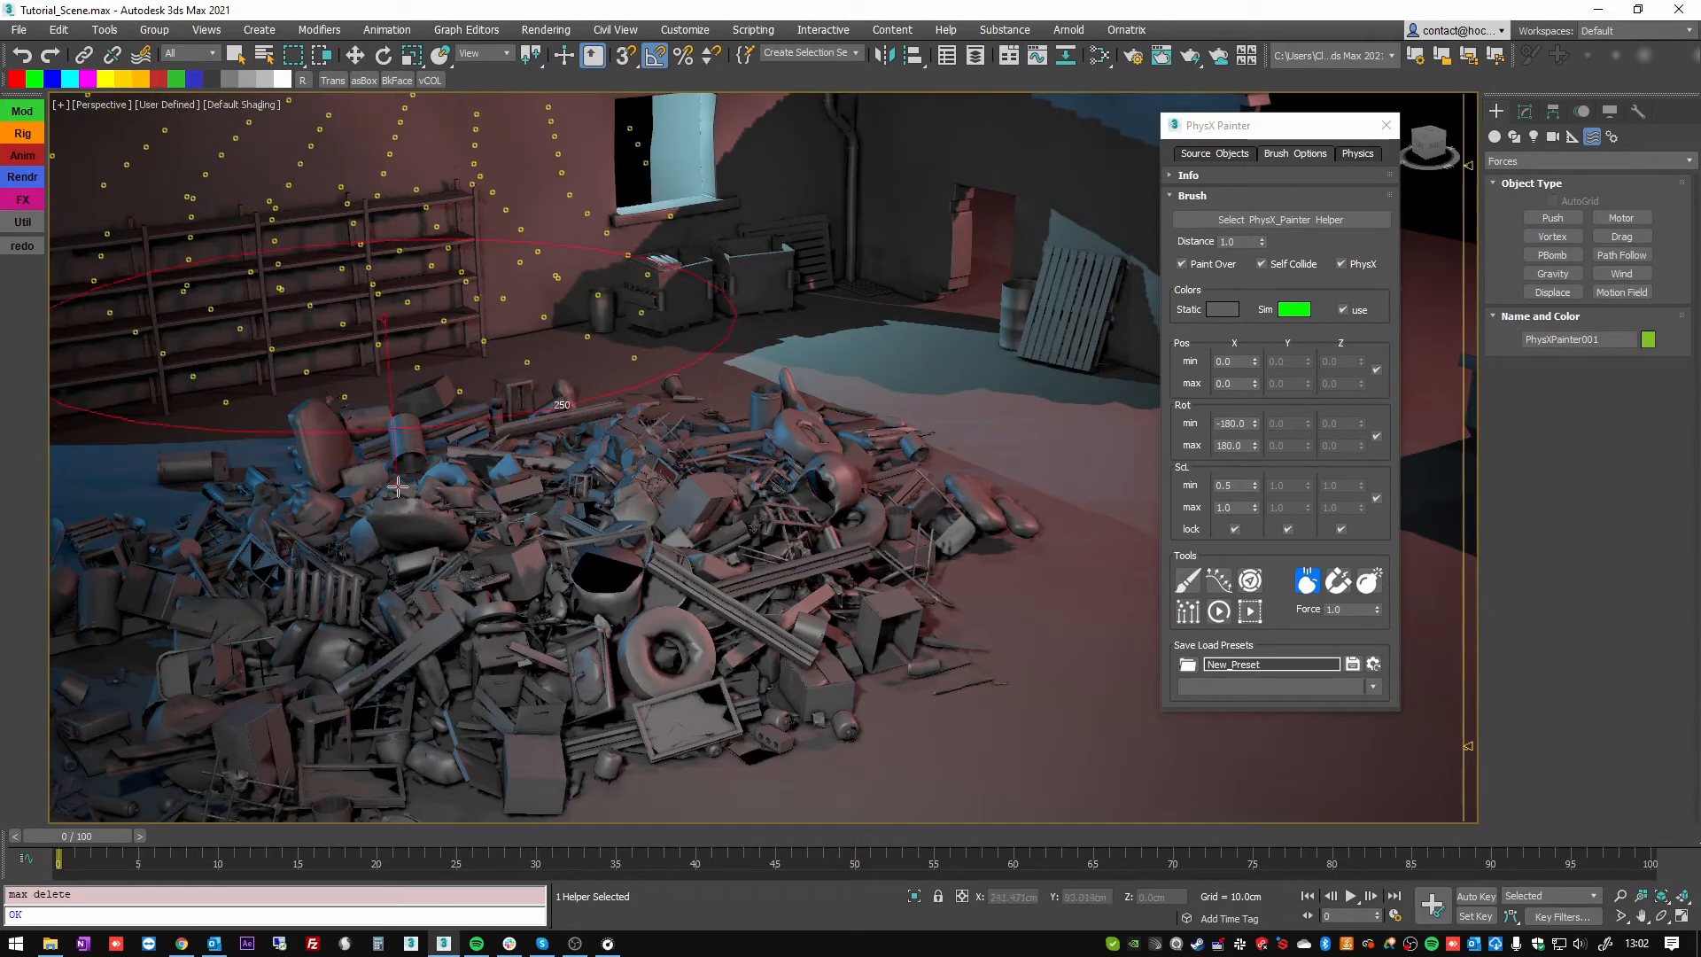
scroll(410, 506, "down", 10)
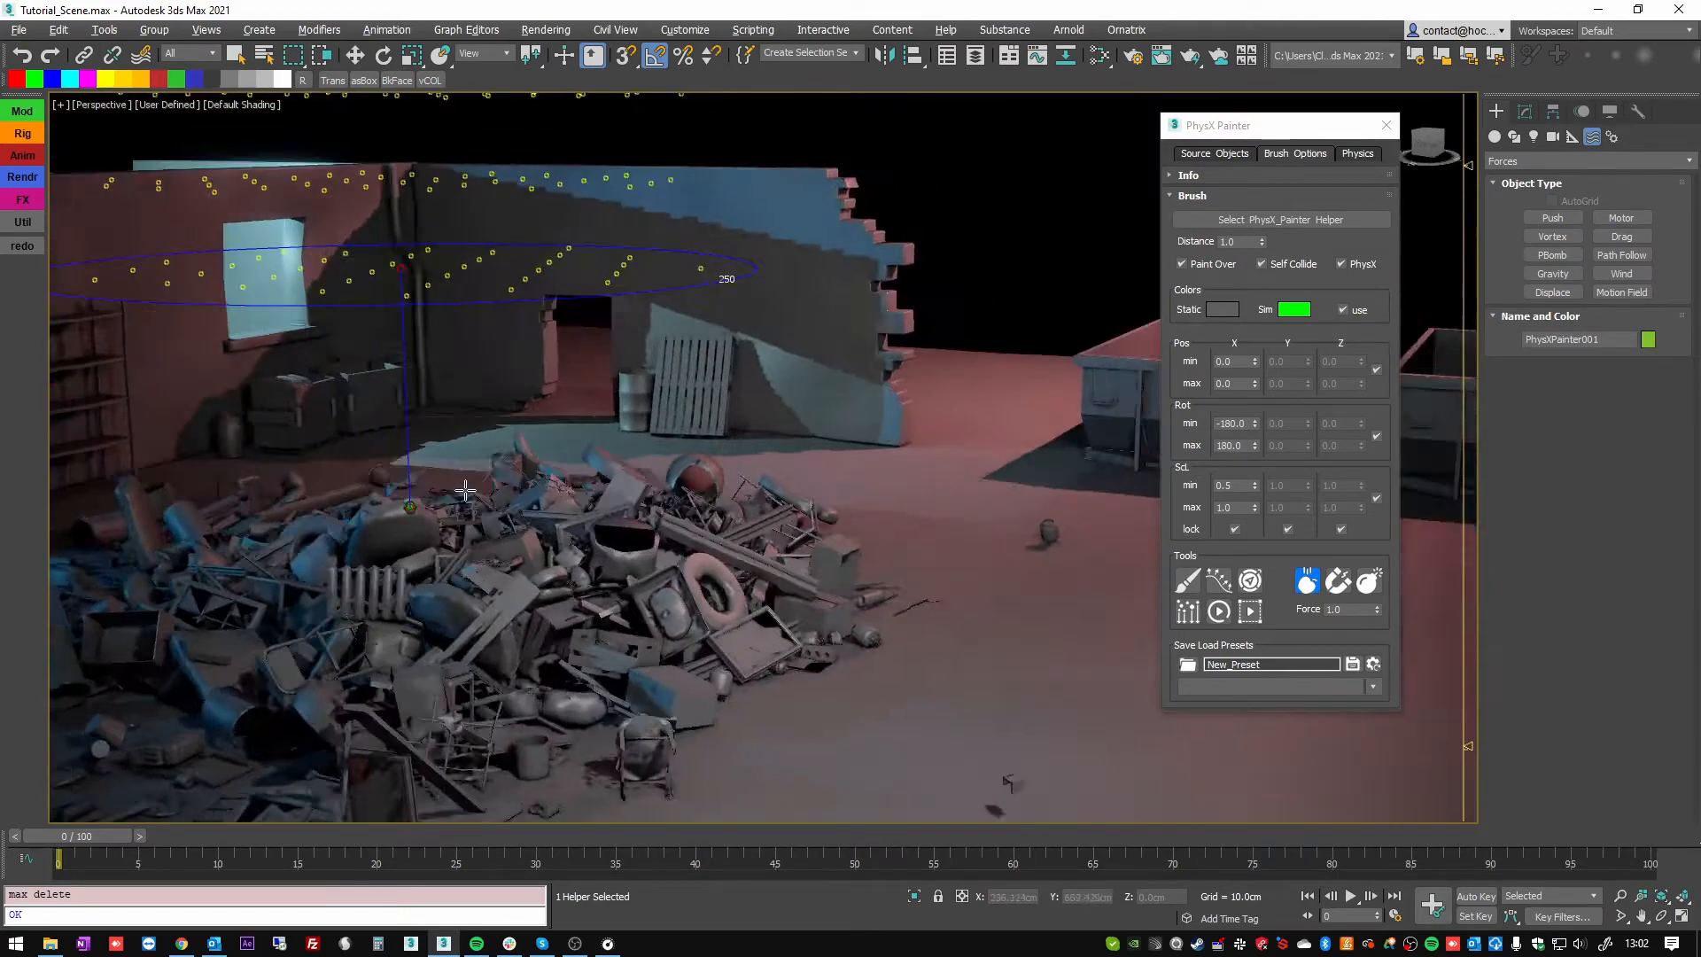
scroll(420, 488, "up", 8)
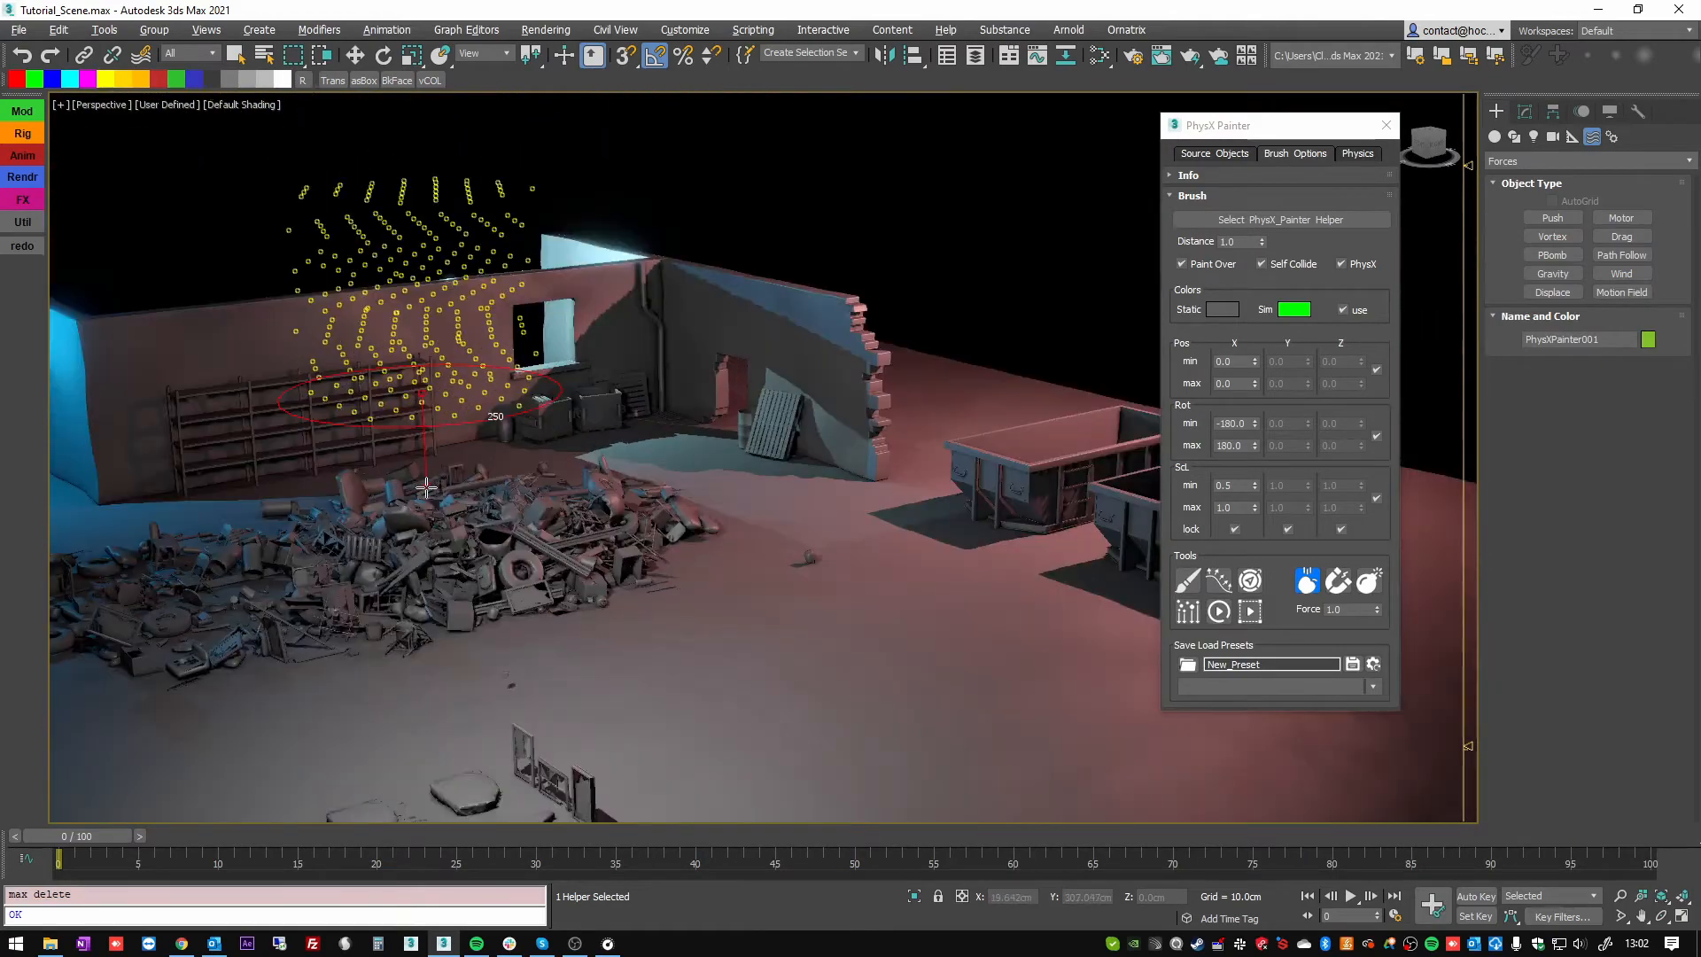
mouse_move(528, 493)
middle_mouse_down()
mouse_move(696, 453)
mouse_move(792, 458)
middle_mouse_up()
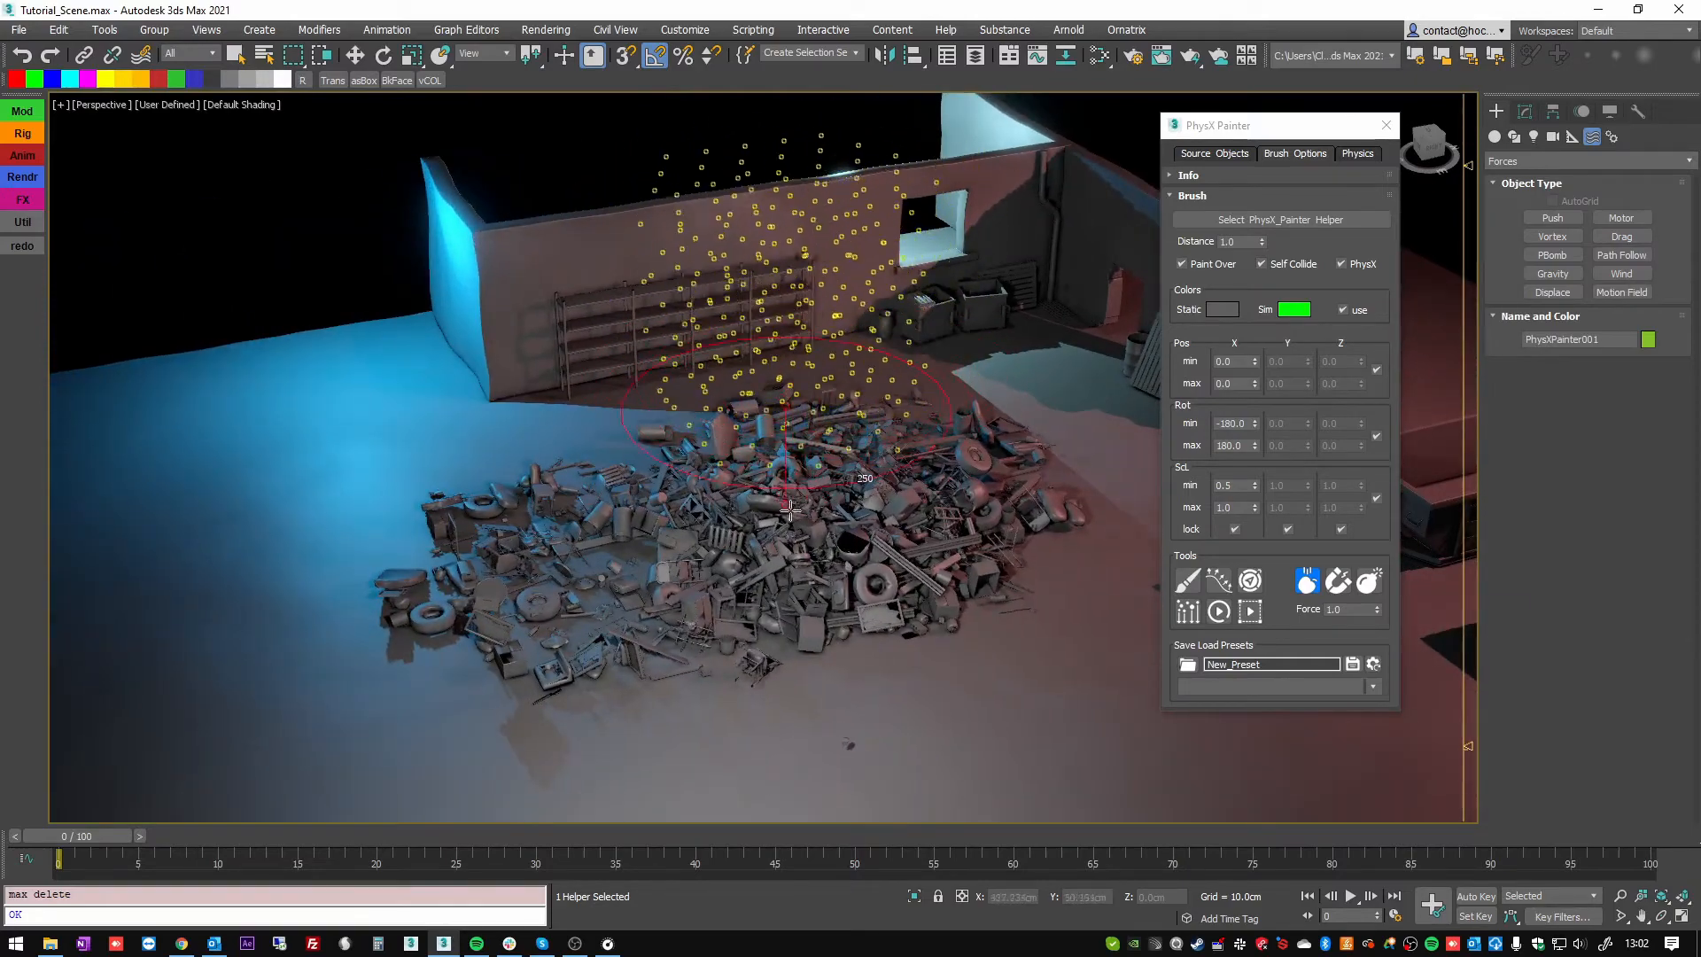
left_click(819, 474)
key("e")
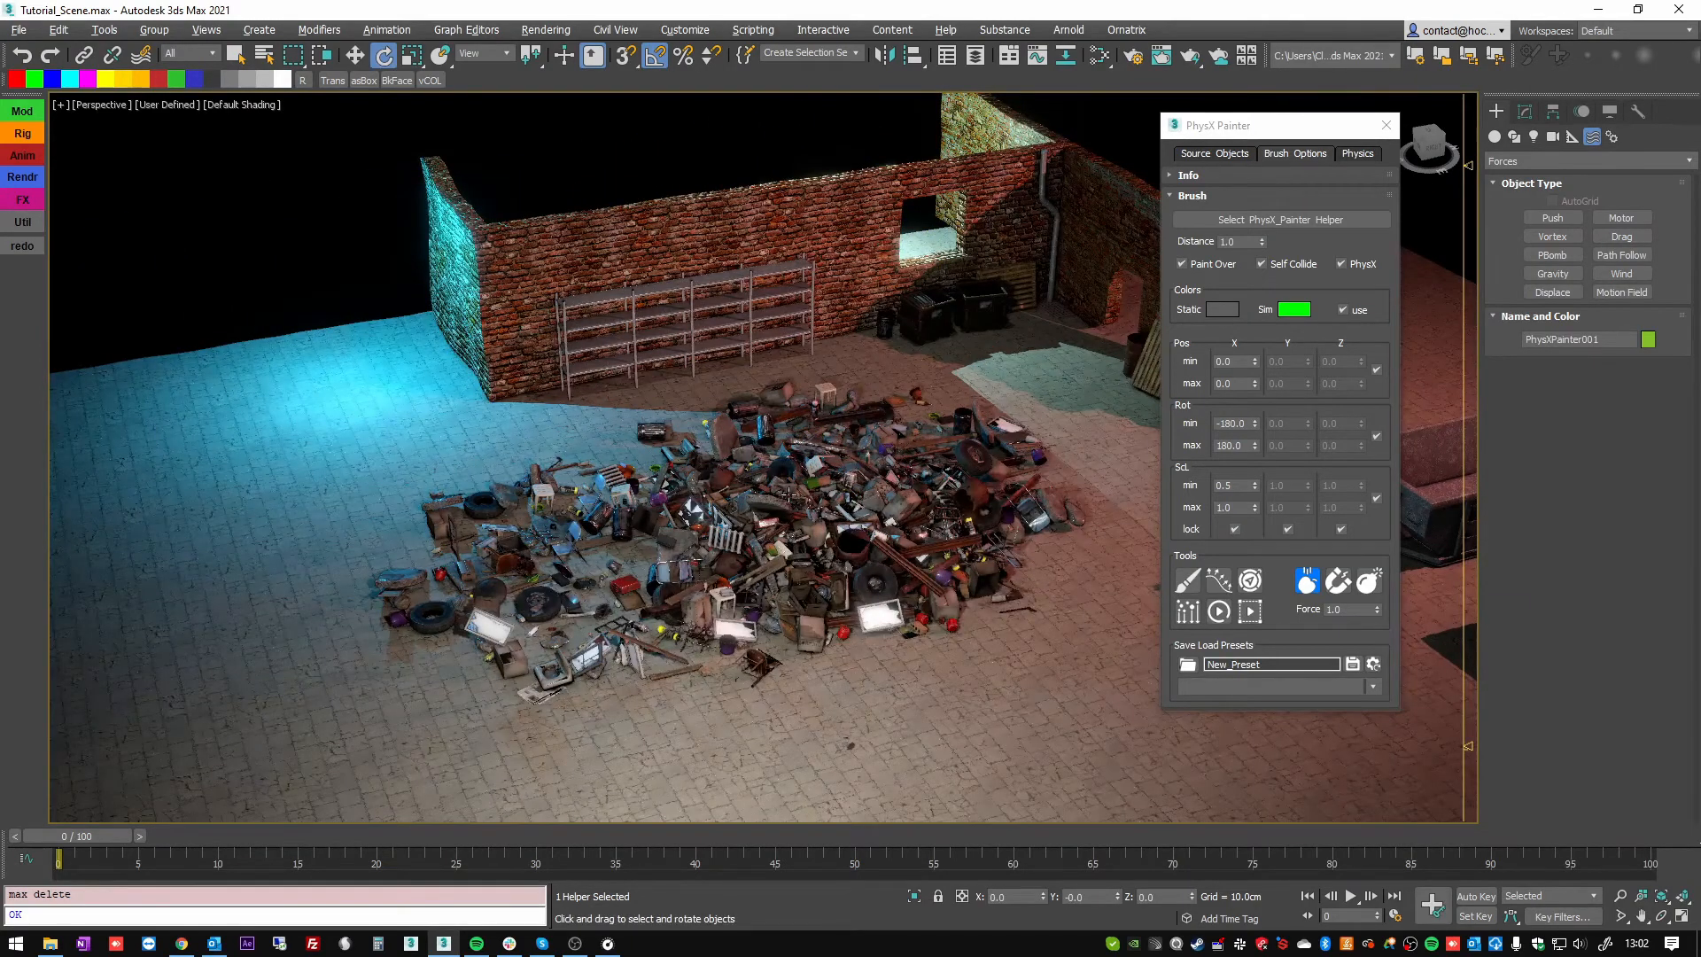
Run the Simulate ALL physics simulation on the whole junk pile, then stop it.
middle_click_drag(788, 495, 899, 521, "alt")
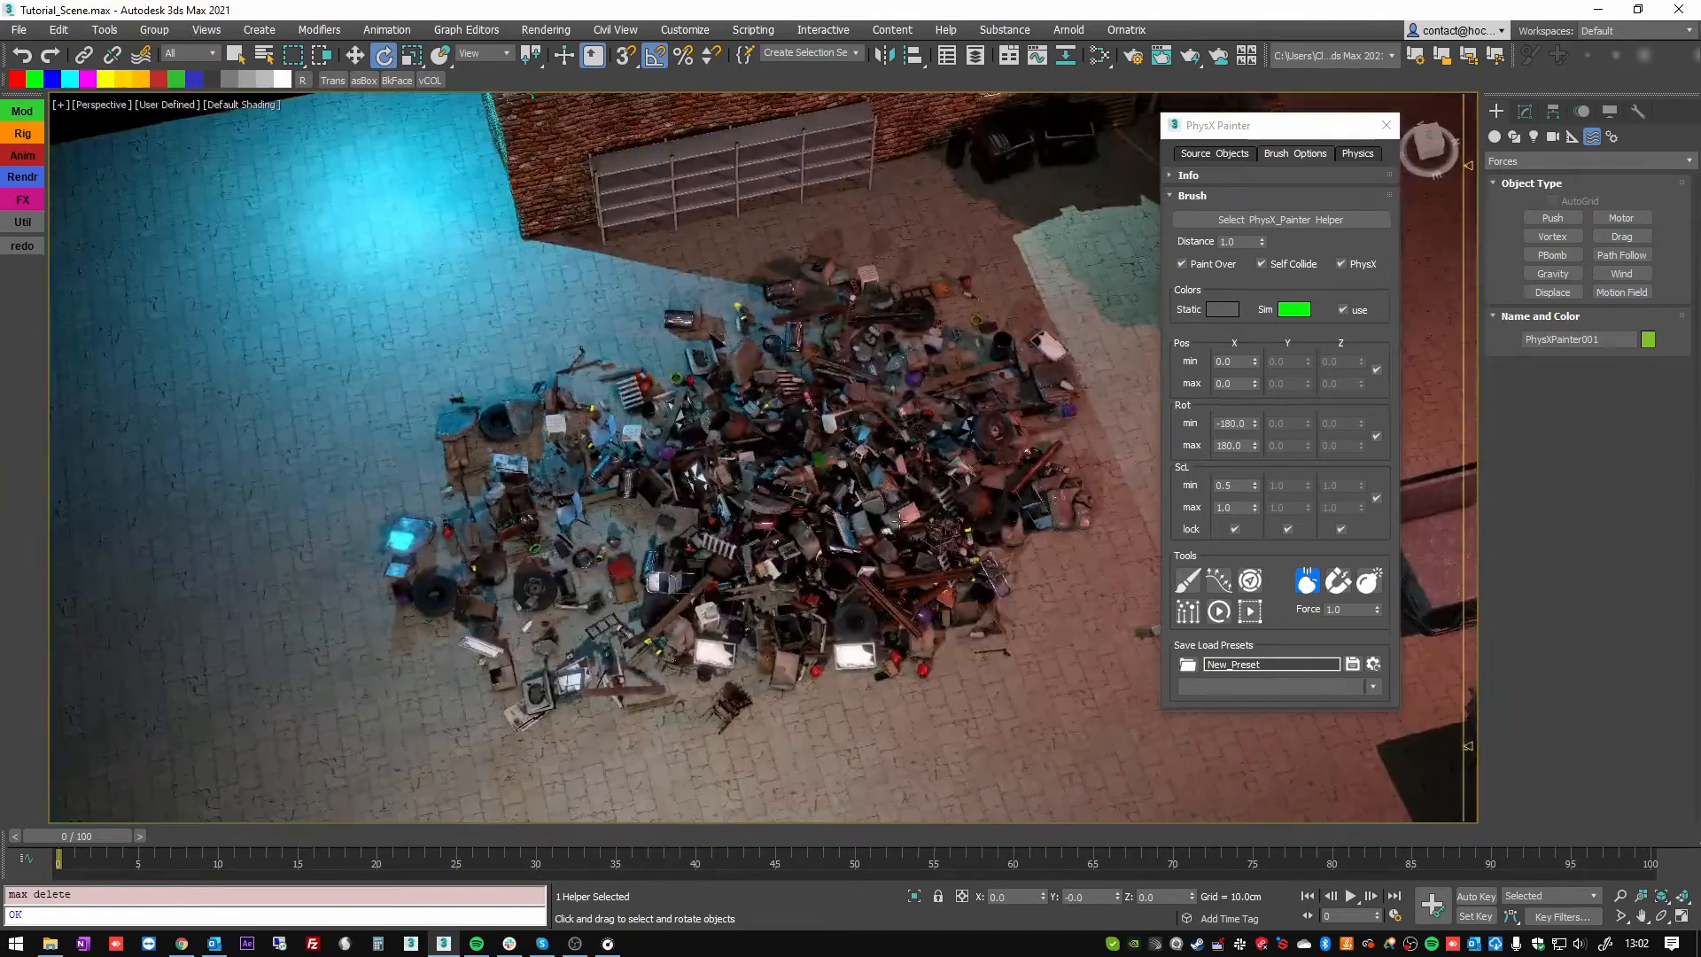
mouse_move(760, 567)
middle_mouse_down("alt")
mouse_move(851, 469)
mouse_move(850, 399)
mouse_move(904, 405)
middle_mouse_up("alt")
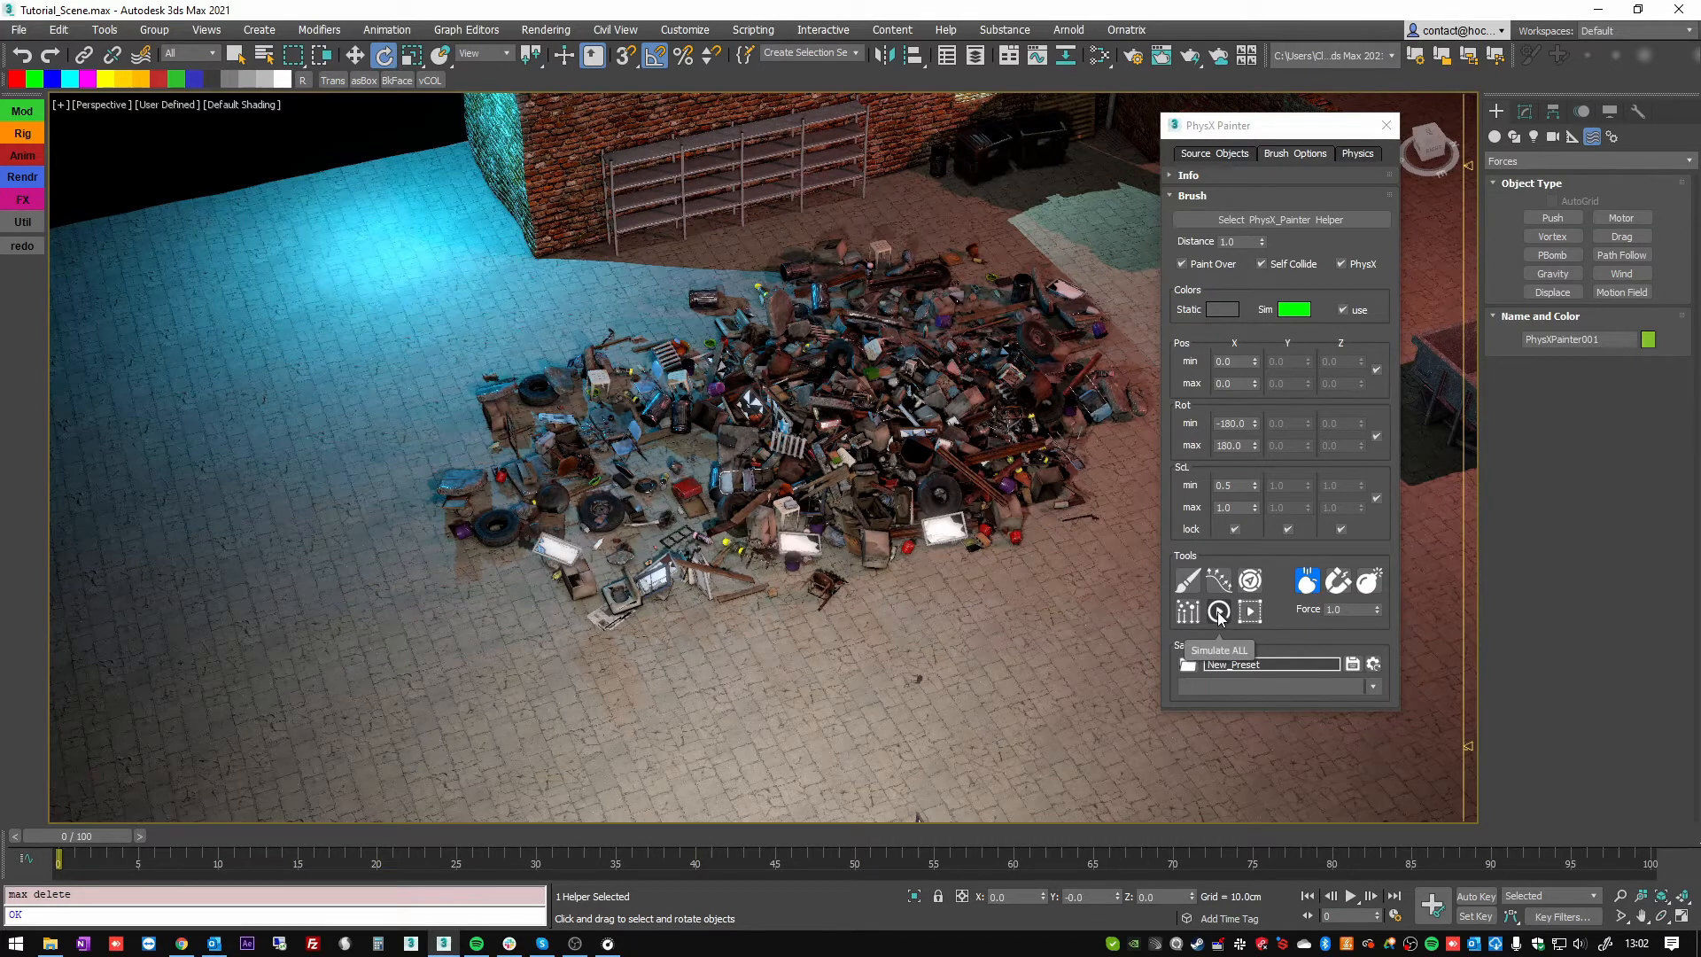
left_click(1219, 612)
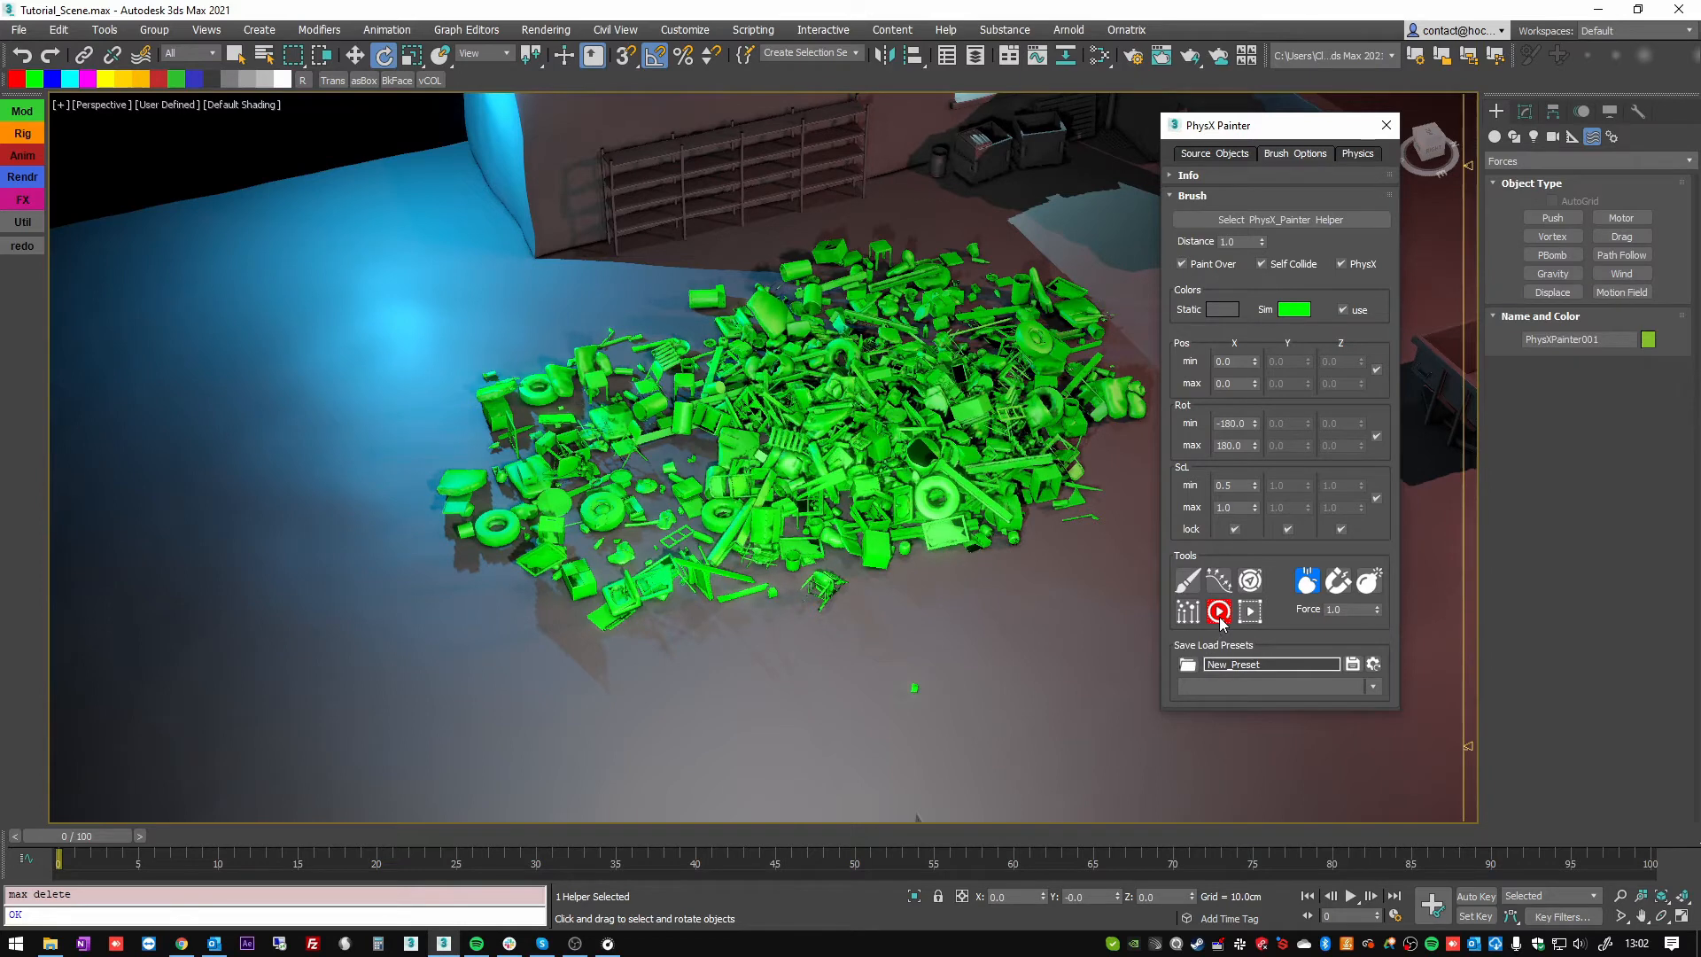
right_click(935, 433)
middle_click_drag(946, 478, 814, 470)
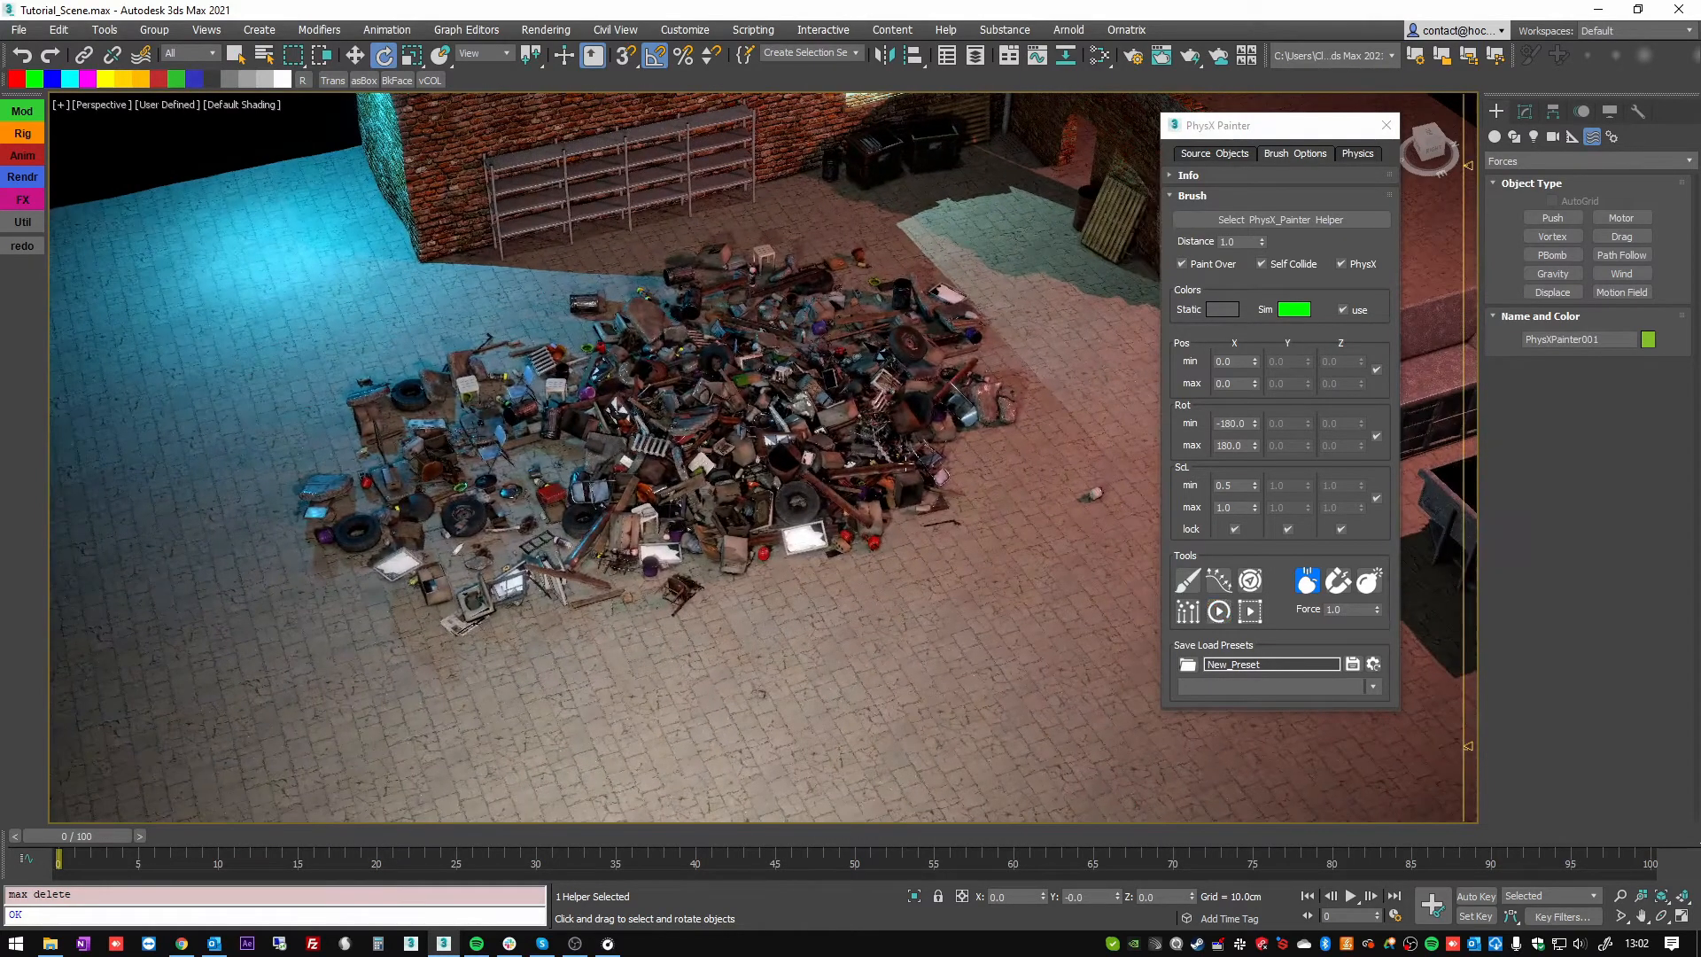
Select the assets on the side of the pile nearest the dumpsters, simulate only those, then stop and clear the selection.
left_click(236, 55)
left_click(915, 479)
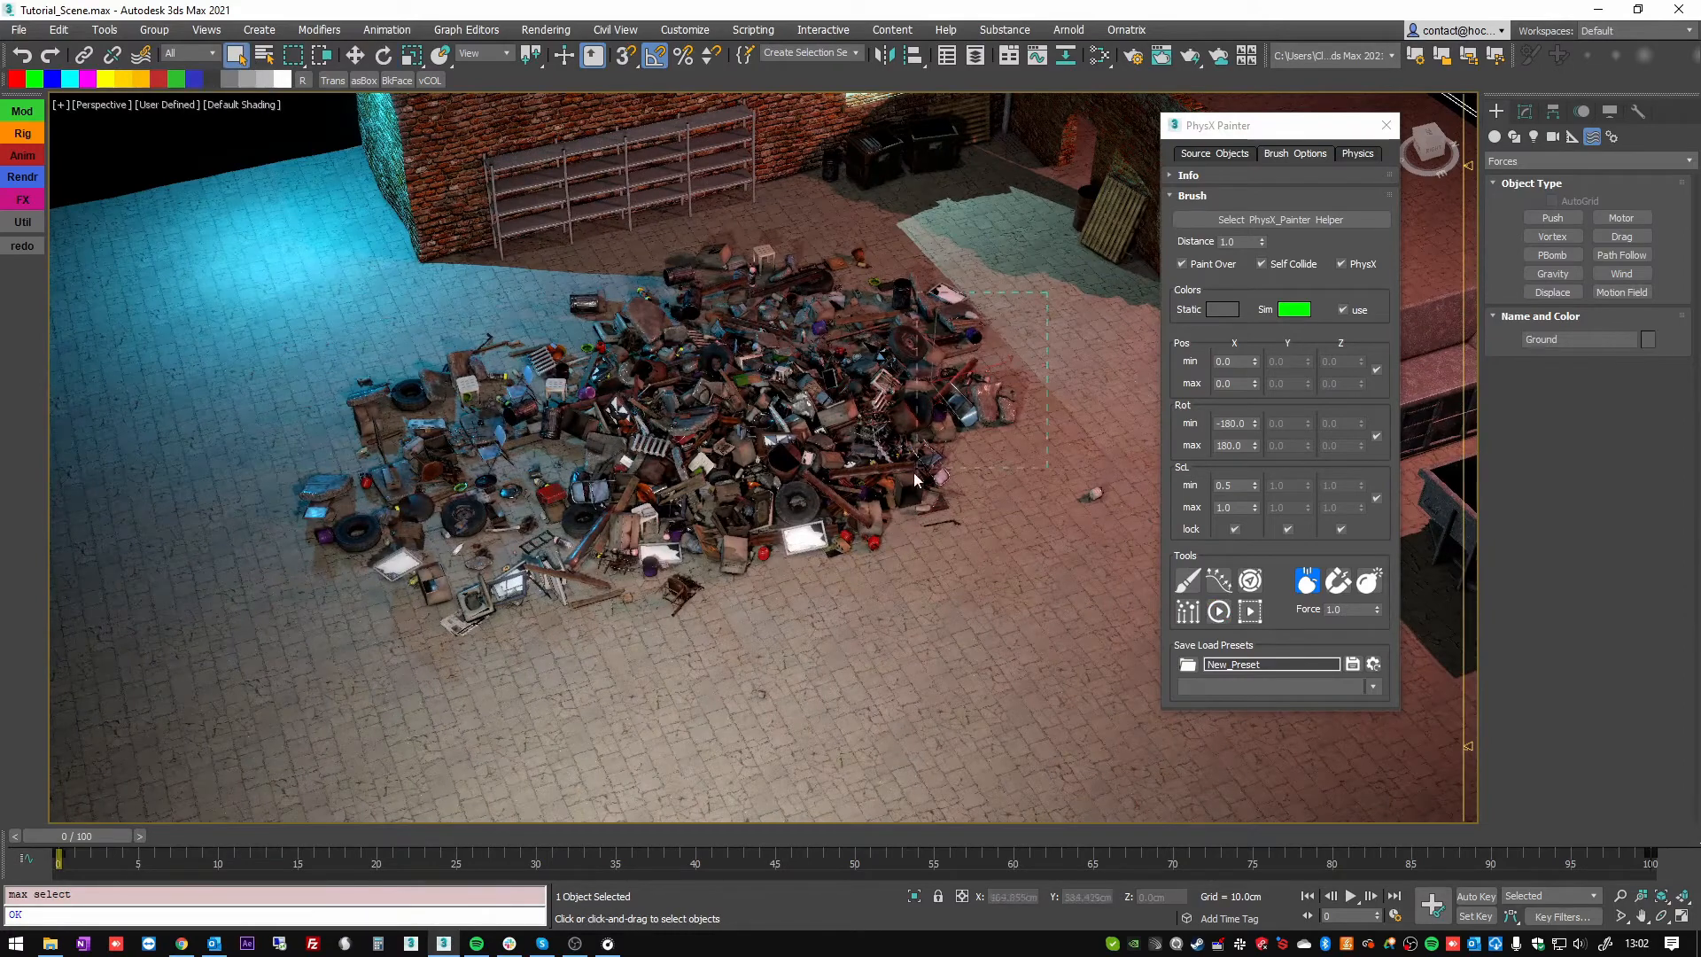
left_click_drag(835, 551, 834, 551)
key("z")
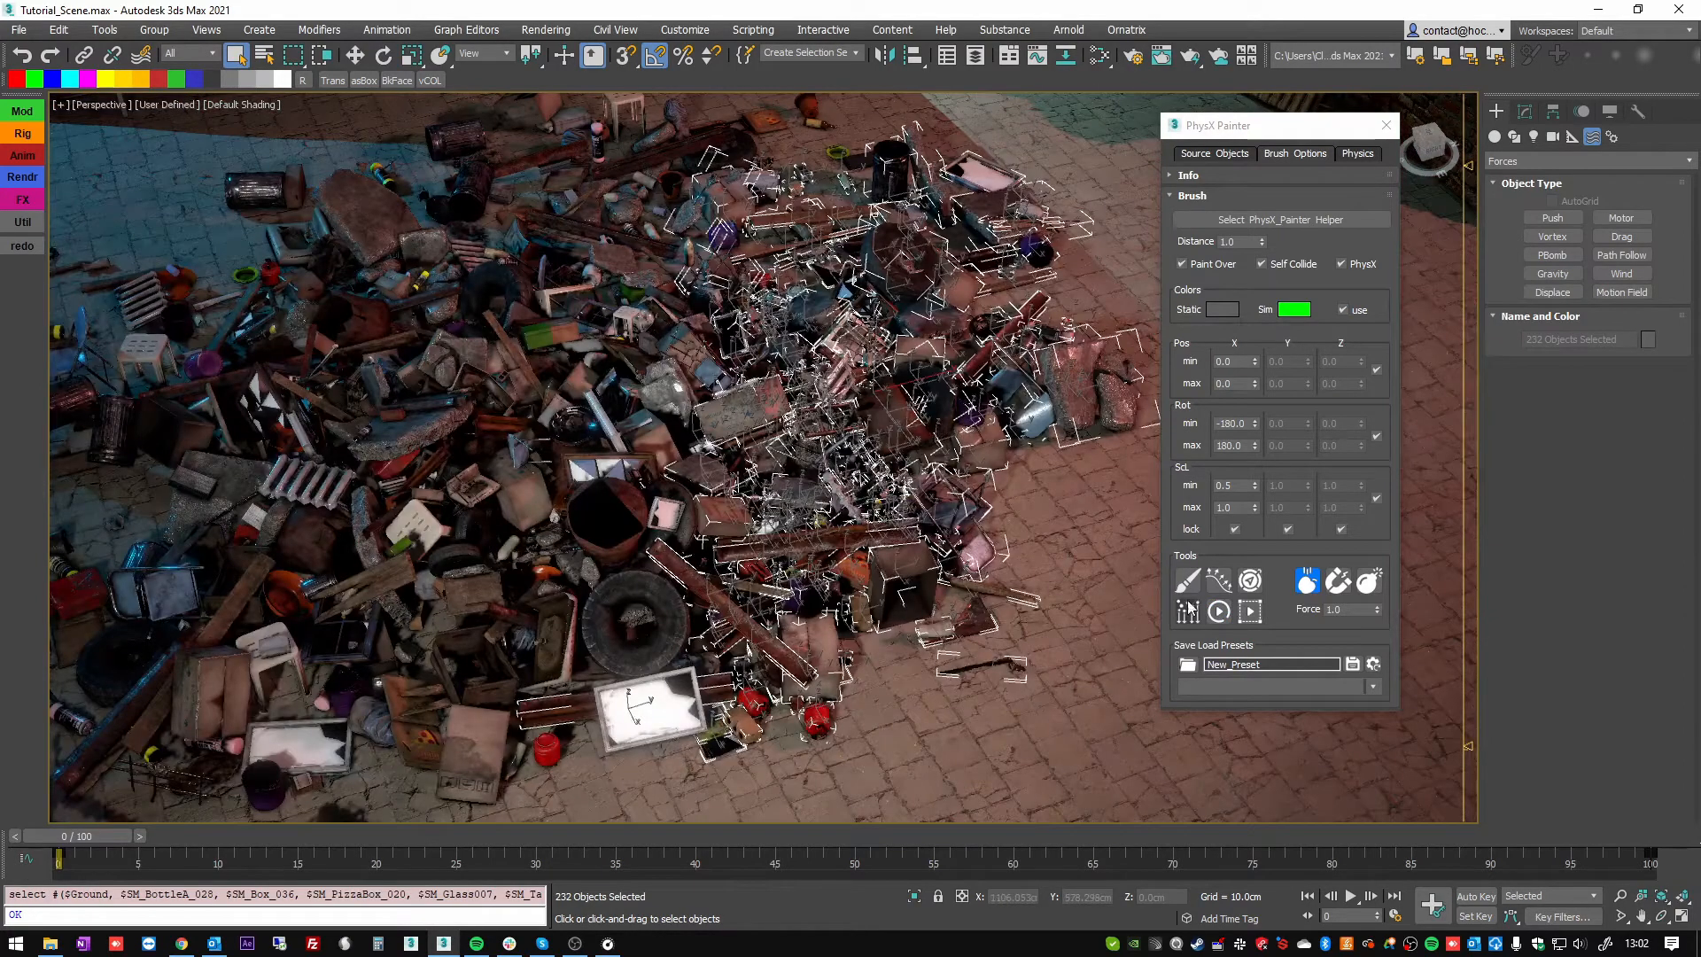
left_click(1250, 611)
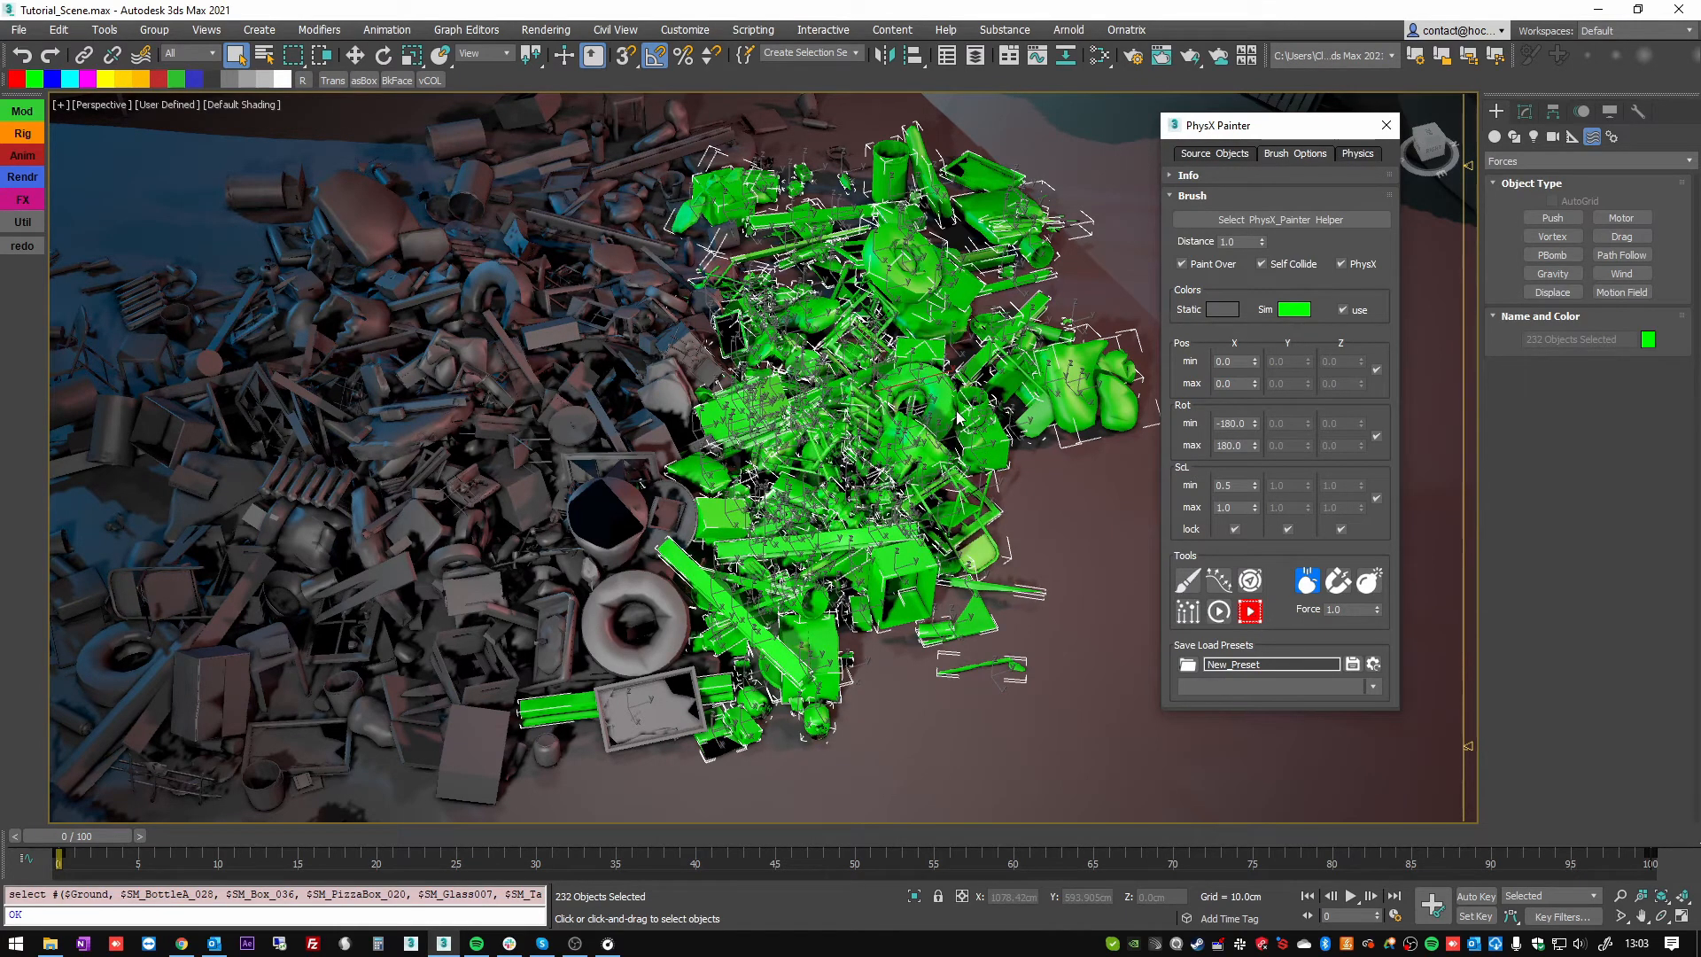
key("Escape")
middle_click_drag(1021, 397, 813, 435, "alt")
scroll(879, 436, "down", 2)
left_click(145, 160)
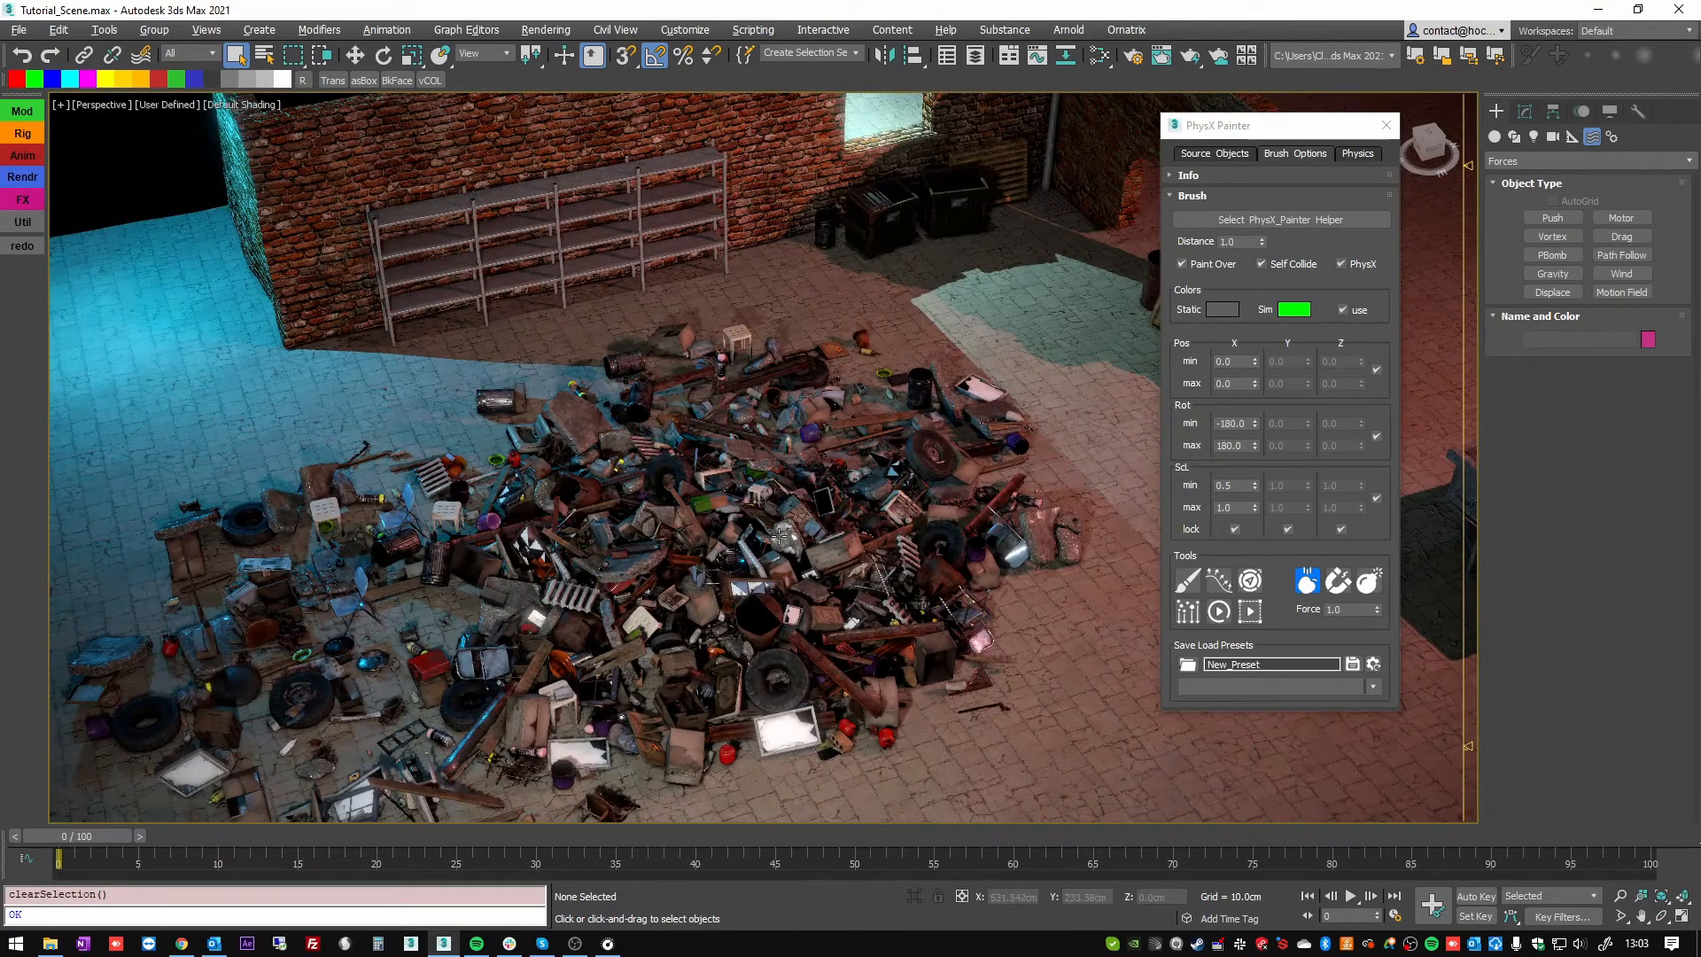
middle_click_drag(779, 536, 848, 489, "alt")
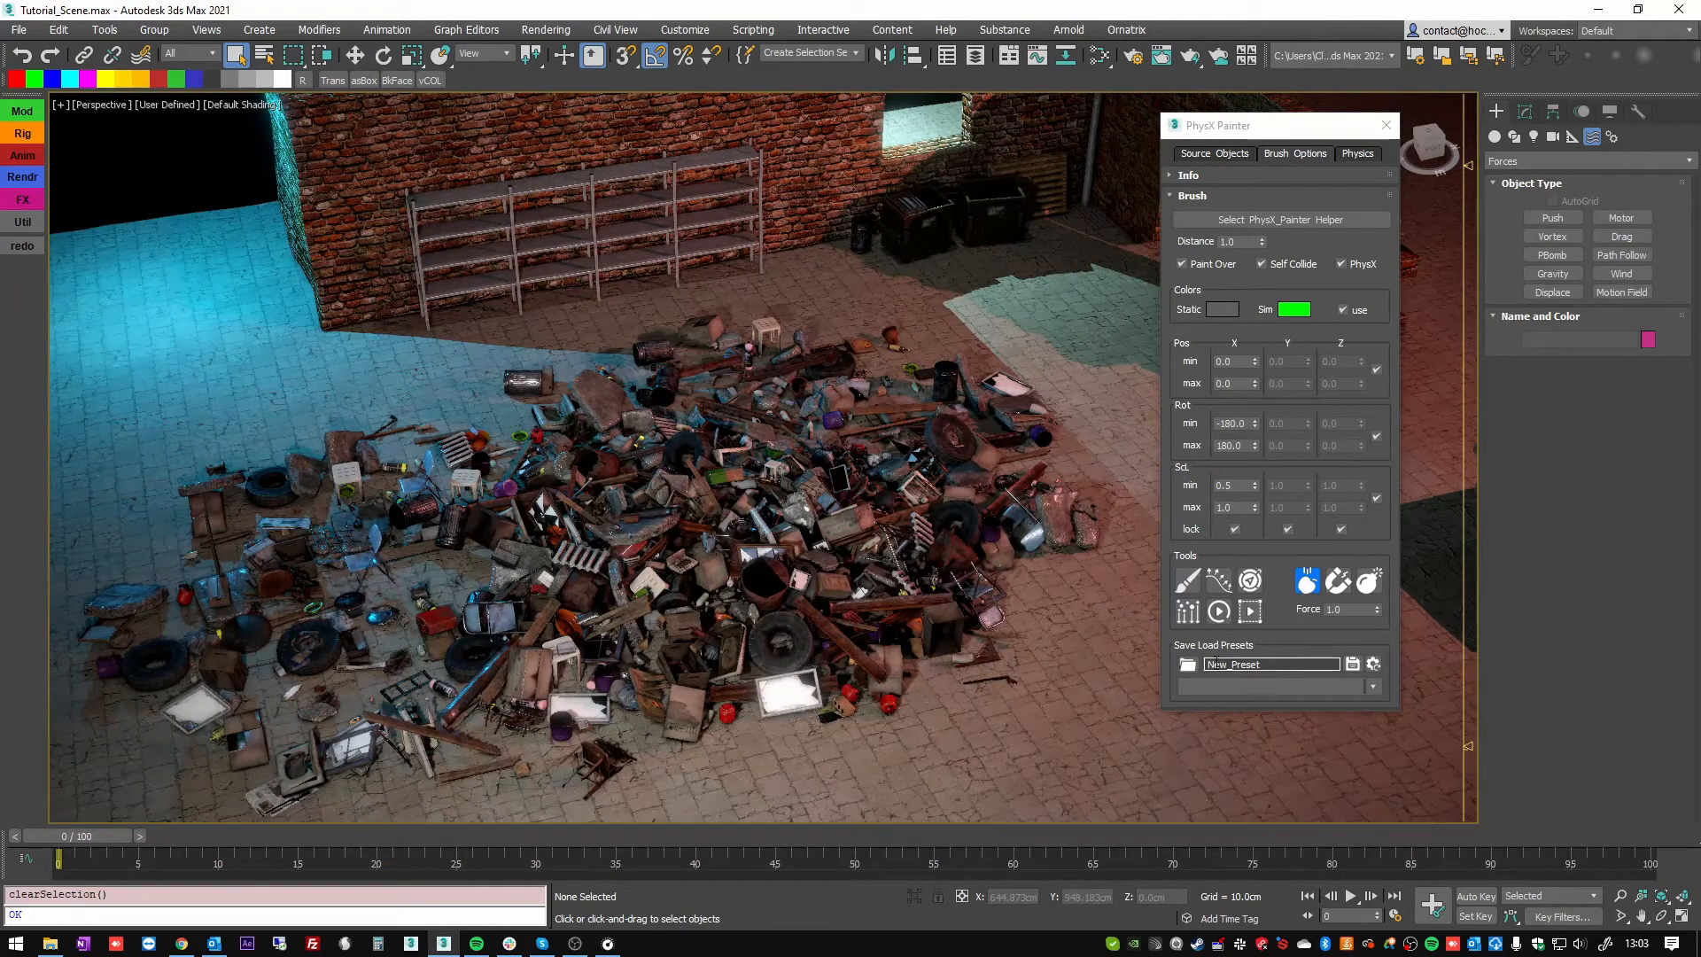
left_click(1354, 154)
left_click(1297, 153)
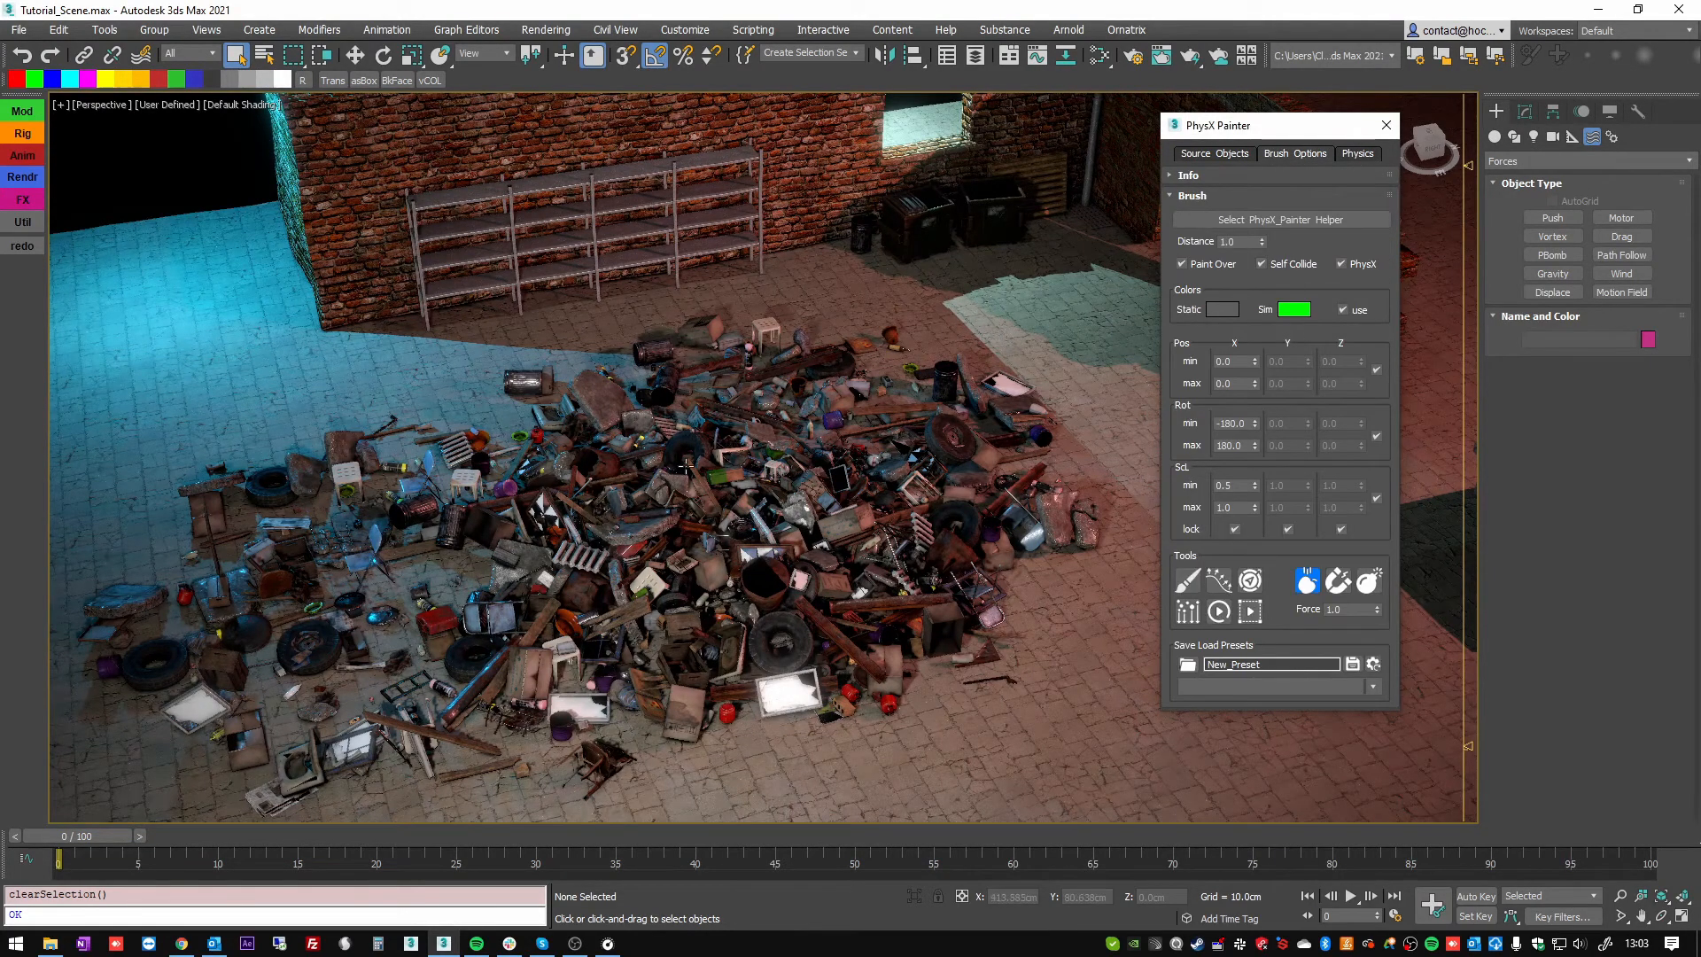
middle_click_drag(798, 461, 718, 483, "alt")
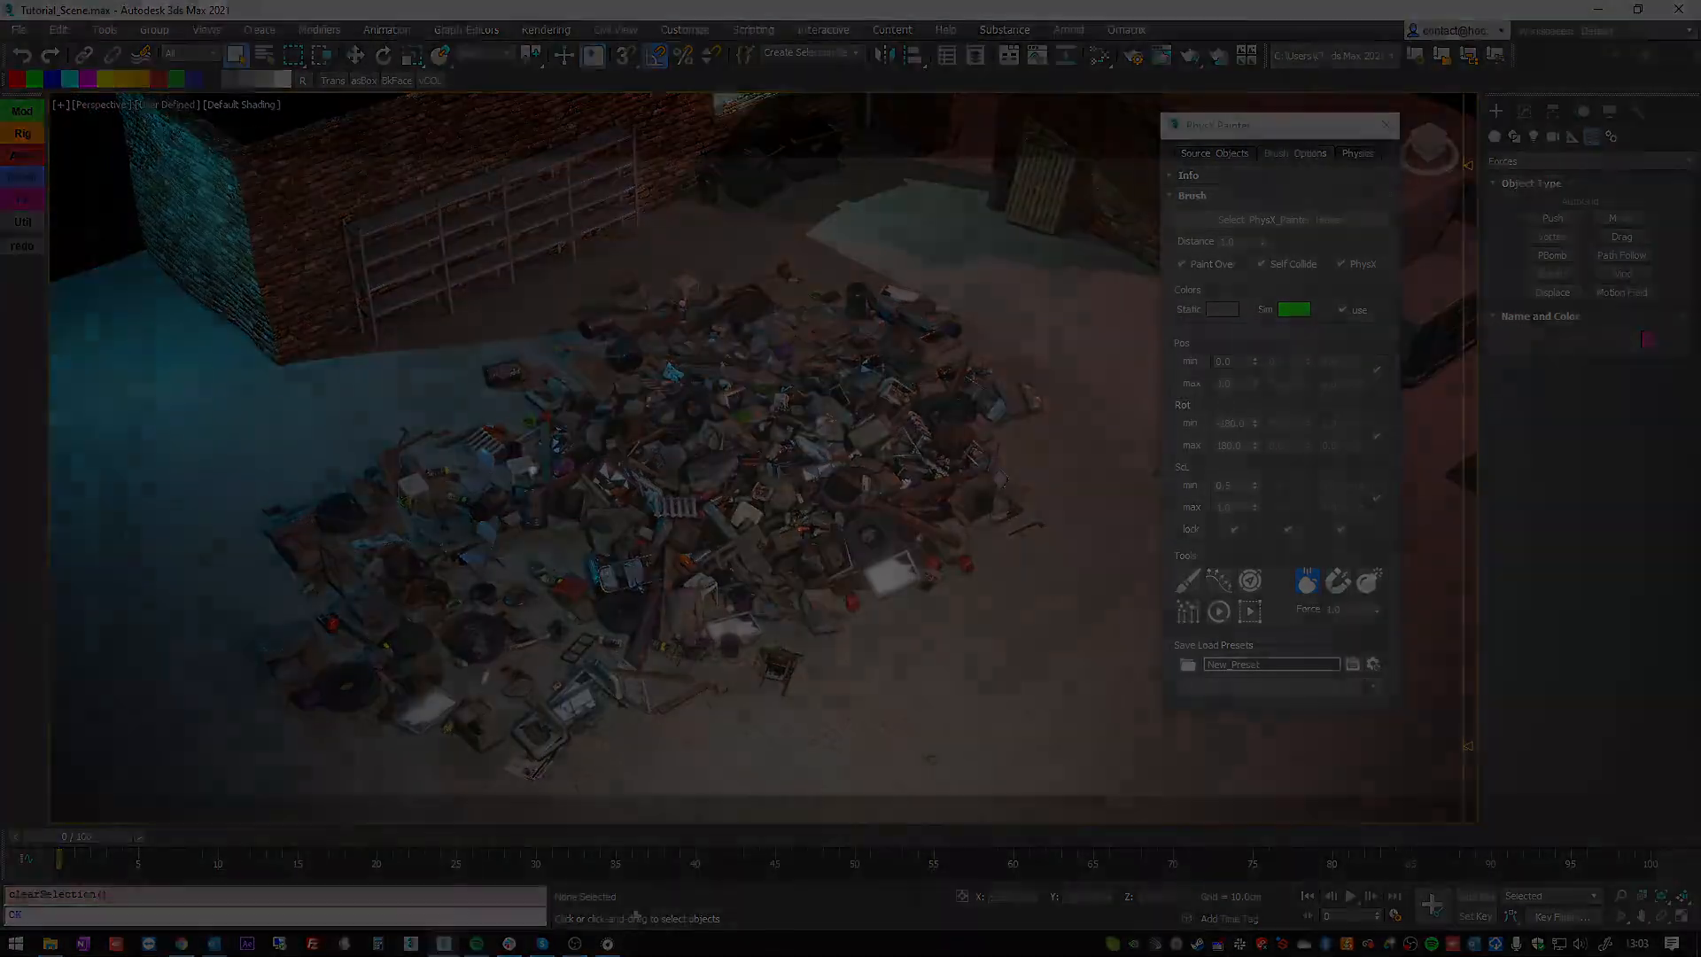